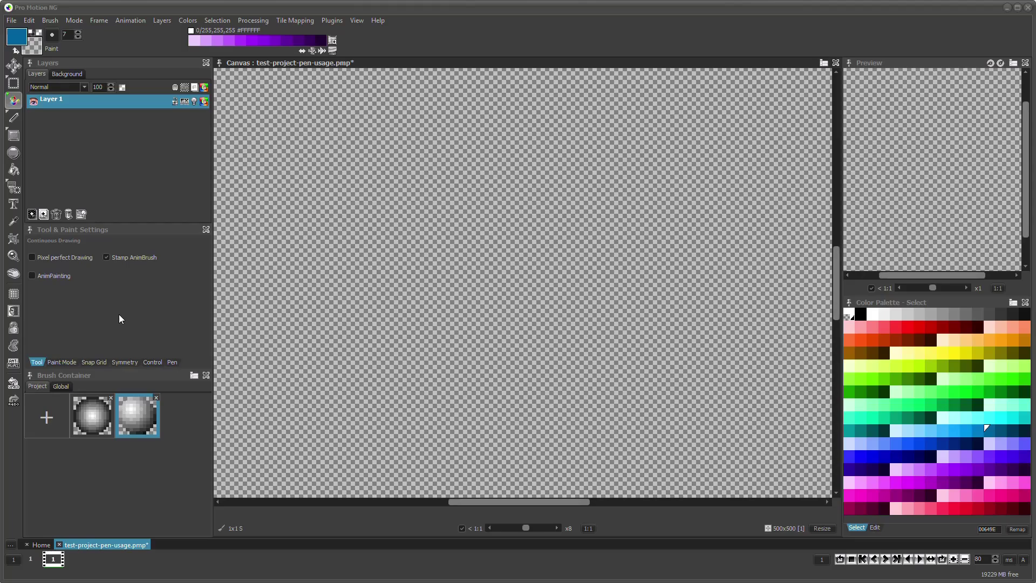
# - Open the pen pressure settings for the paint tool
pyautogui.click(172, 362)
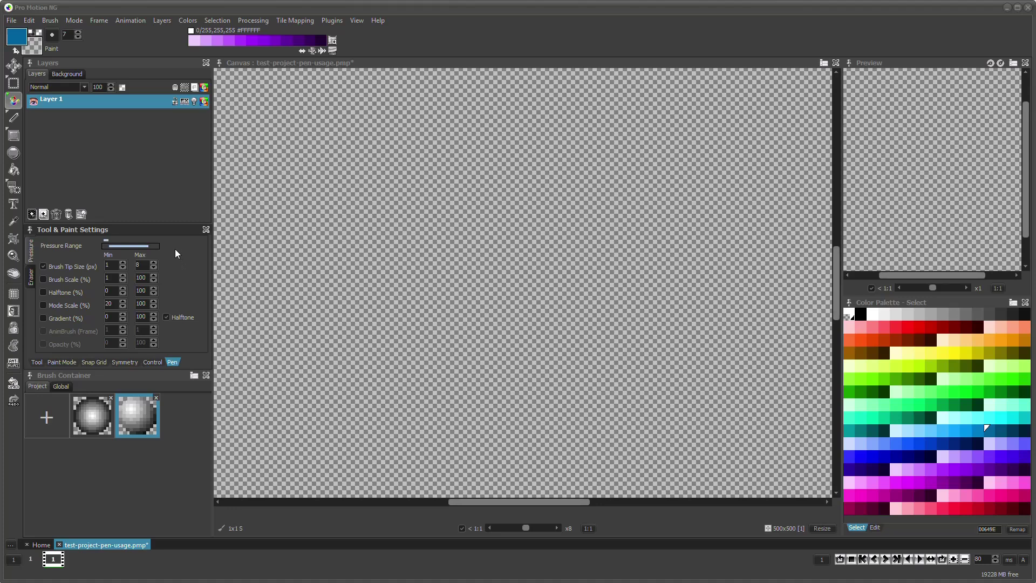
pyautogui.click(177, 254)
pyautogui.moveTo(175, 254); pyautogui.dragTo(169, 256)
# - Set the tablet and pen interface to WinAPI in the program preferences
pyautogui.click(10, 20)
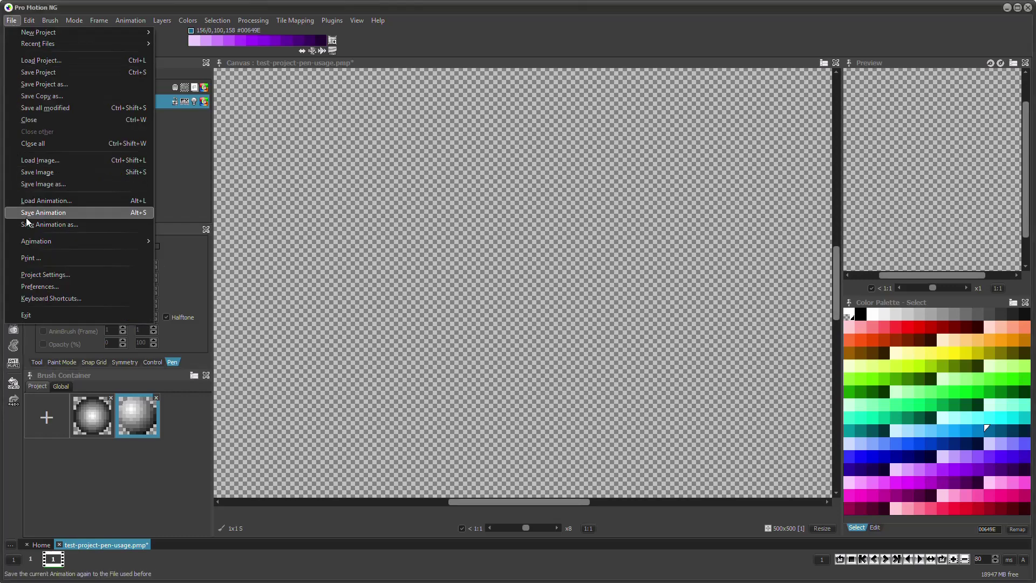
pyautogui.click(37, 287)
pyautogui.click(488, 173)
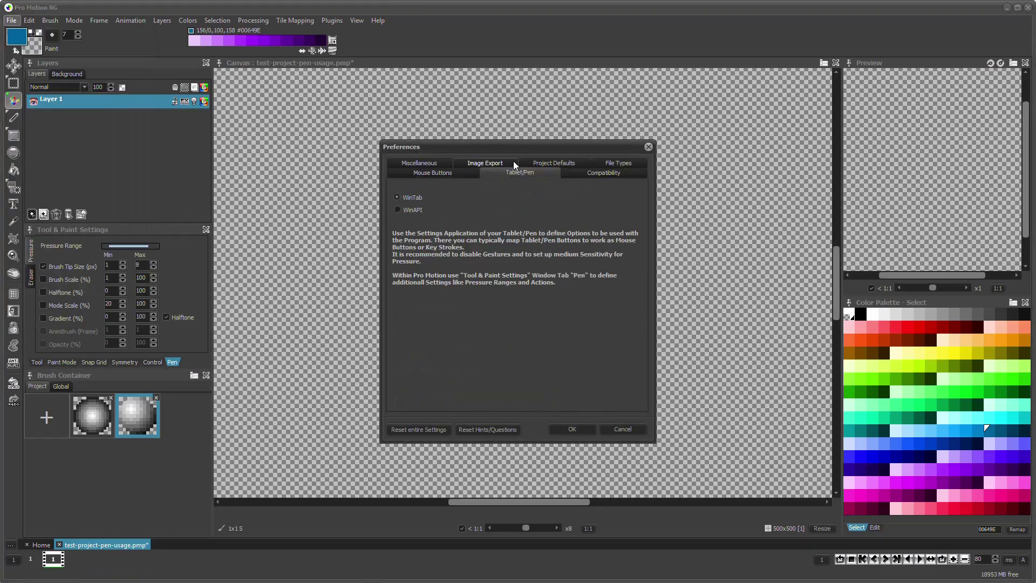
pyautogui.click(409, 210)
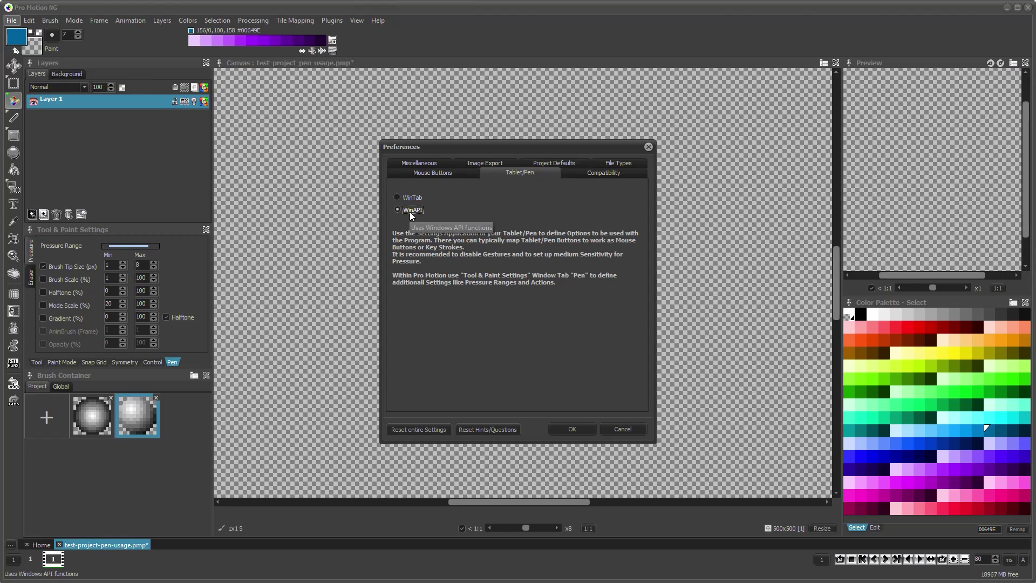
pyautogui.press('Return')
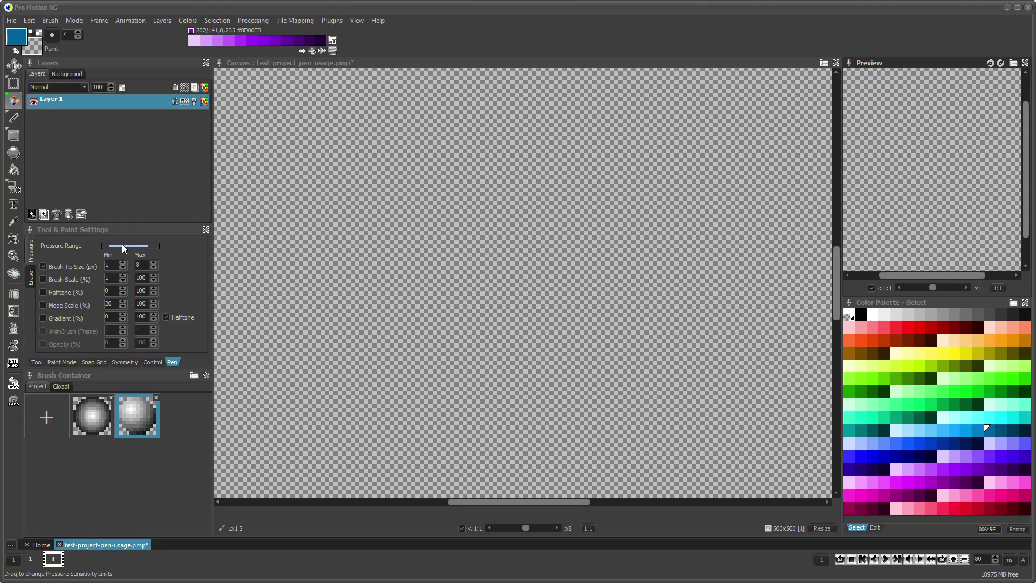
# - Raise the lower and upper limits of the pen pressure range slightly
pyautogui.click(88, 257)
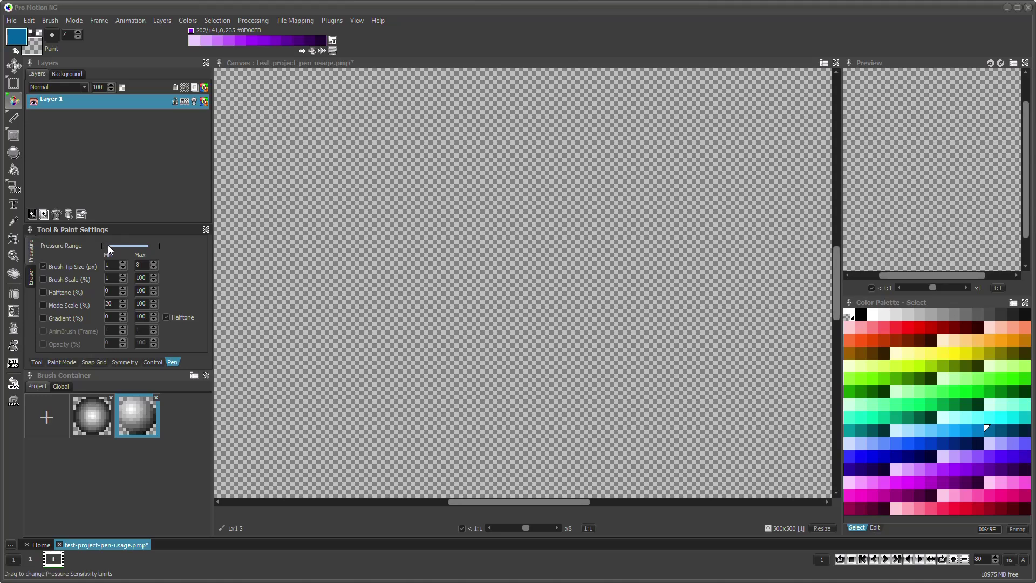
pyautogui.click(112, 249)
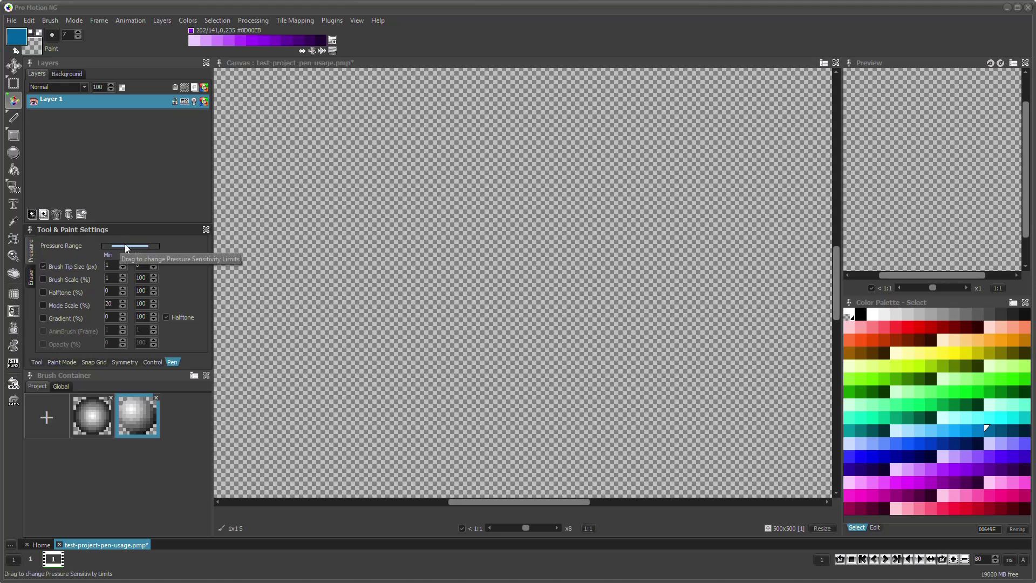
pyautogui.click(144, 245)
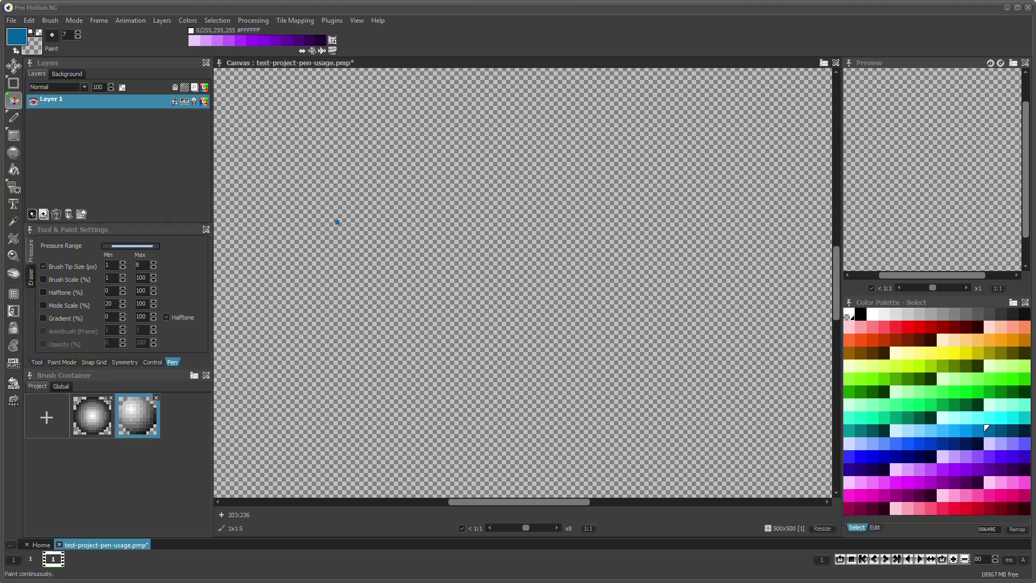
# - Paint a looping test stroke with the continuous Paint Tool, letting pen pressure vary the brush tip size
pyautogui.rightClick(17, 106)
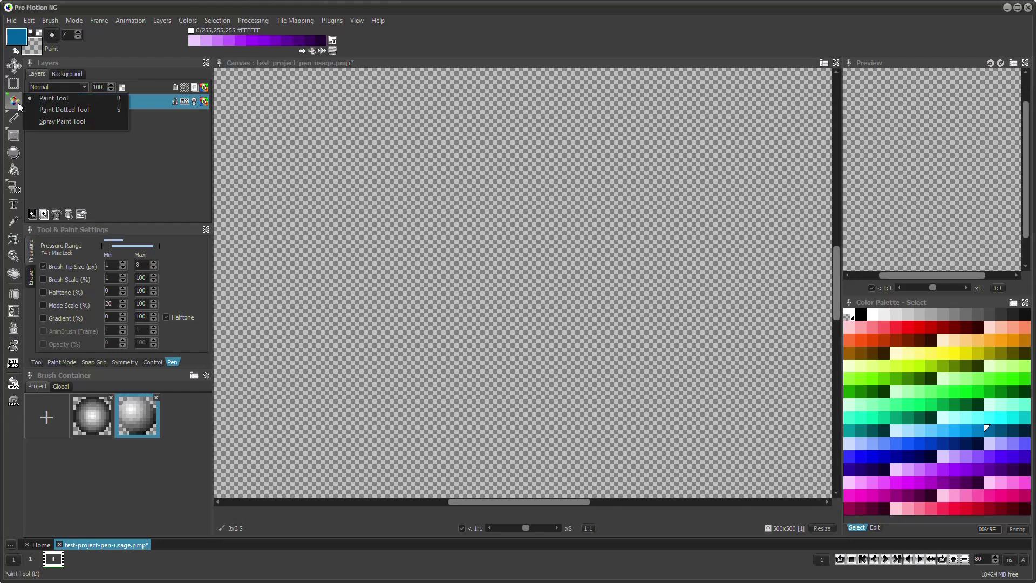
pyautogui.click(47, 111)
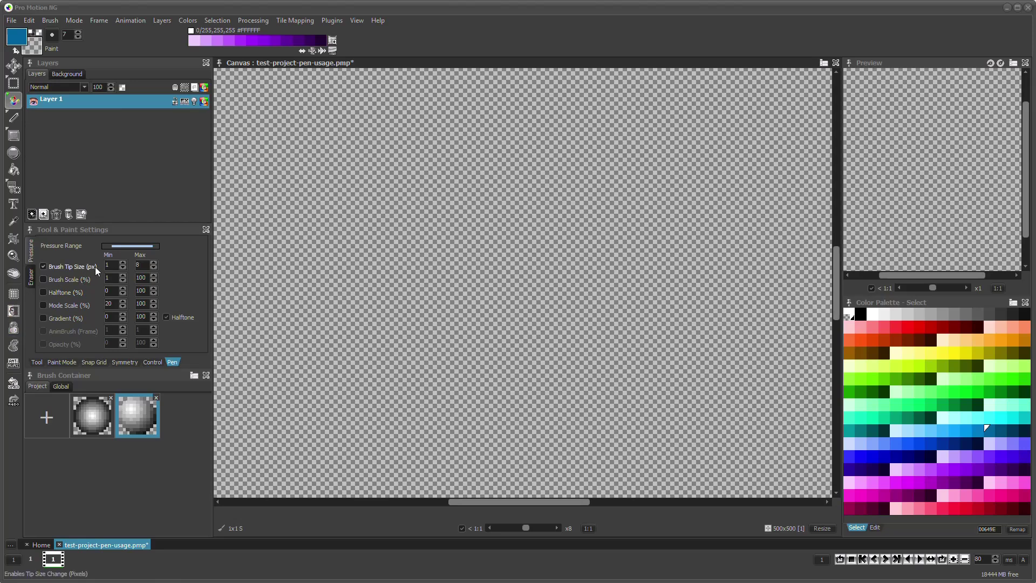
pyautogui.moveTo(302, 257)
pyautogui.mouseDown()
pyautogui.moveTo(547, 238)
pyautogui.moveTo(551, 350)
pyautogui.moveTo(689, 150)
pyautogui.moveTo(396, 196)
pyautogui.mouseUp()
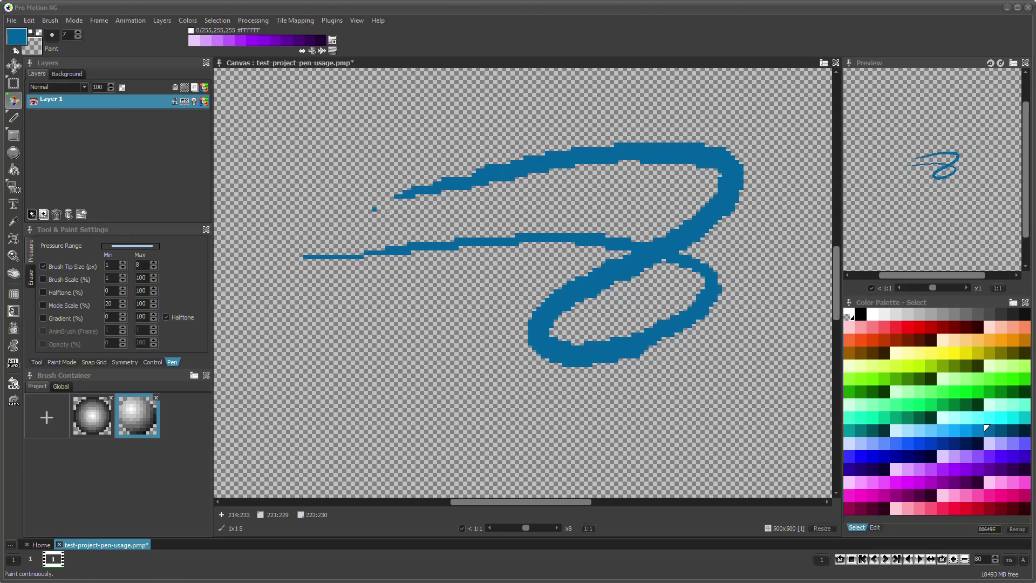
# - Paint thick test strokes with the maximum brush tip size set to 29 px and clear the canvas
pyautogui.moveTo(141, 265)
pyautogui.mouseDown()
pyautogui.moveTo(141, 280)
pyautogui.moveTo(158, 280)
pyautogui.mouseUp()
pyautogui.moveTo(273, 371)
pyautogui.mouseDown()
pyautogui.moveTo(531, 310)
pyautogui.moveTo(335, 237)
pyautogui.mouseUp()
pyautogui.moveTo(437, 197)
pyautogui.mouseDown()
pyautogui.moveTo(642, 242)
pyautogui.moveTo(537, 418)
pyautogui.moveTo(620, 421)
pyautogui.mouseUp()
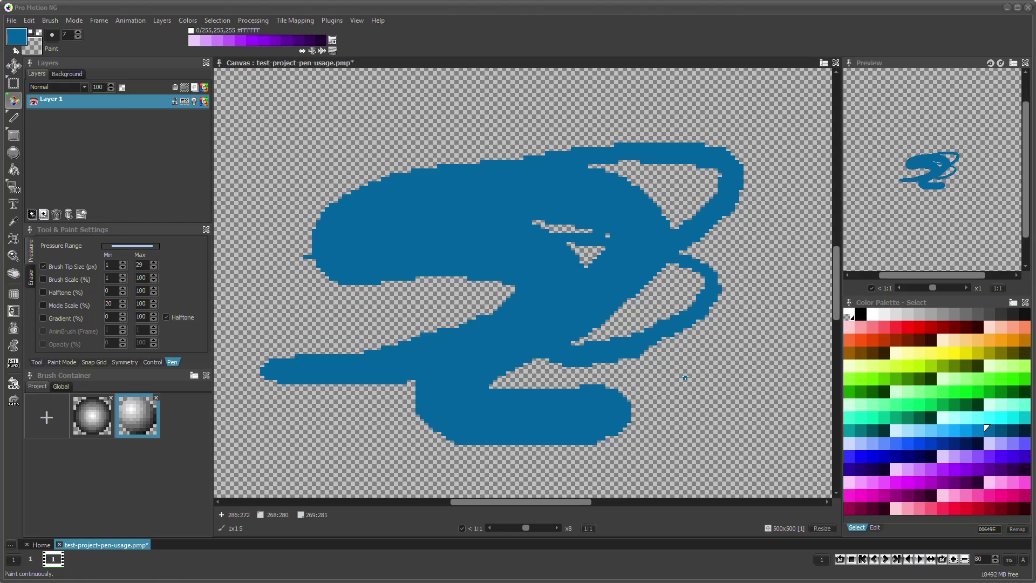
pyautogui.press('k')
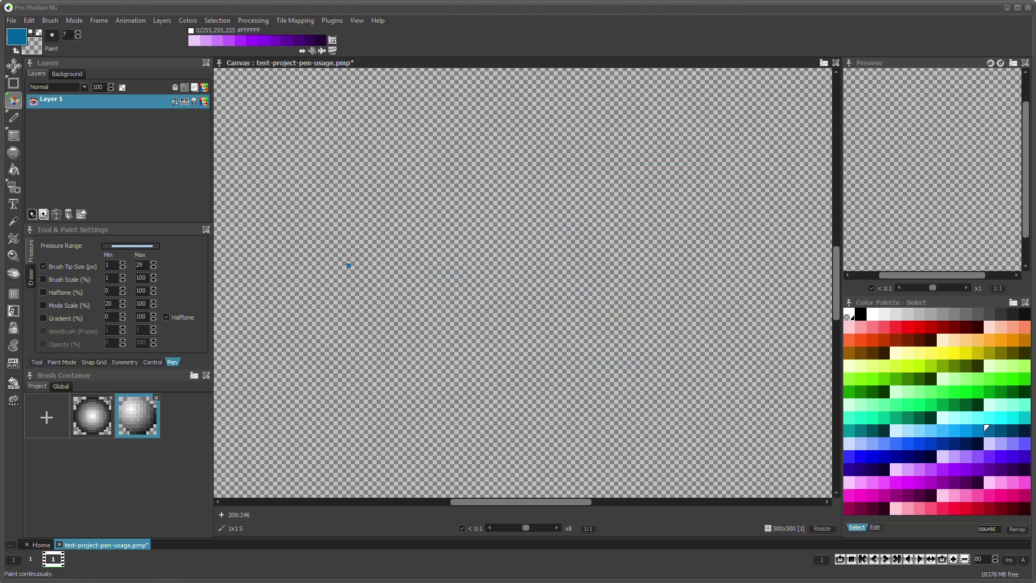
# - Enable pressure-controlled Brush Scale for the stored off-centre shaded sphere brush and paint a dotted test stroke with a dot space of 1
pyautogui.click(54, 281)
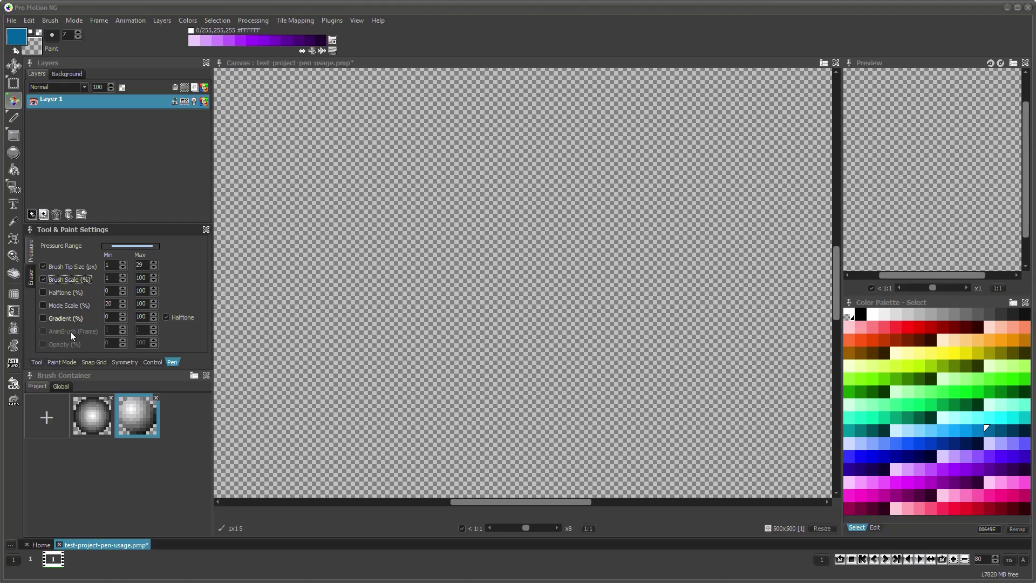
pyautogui.click(135, 418)
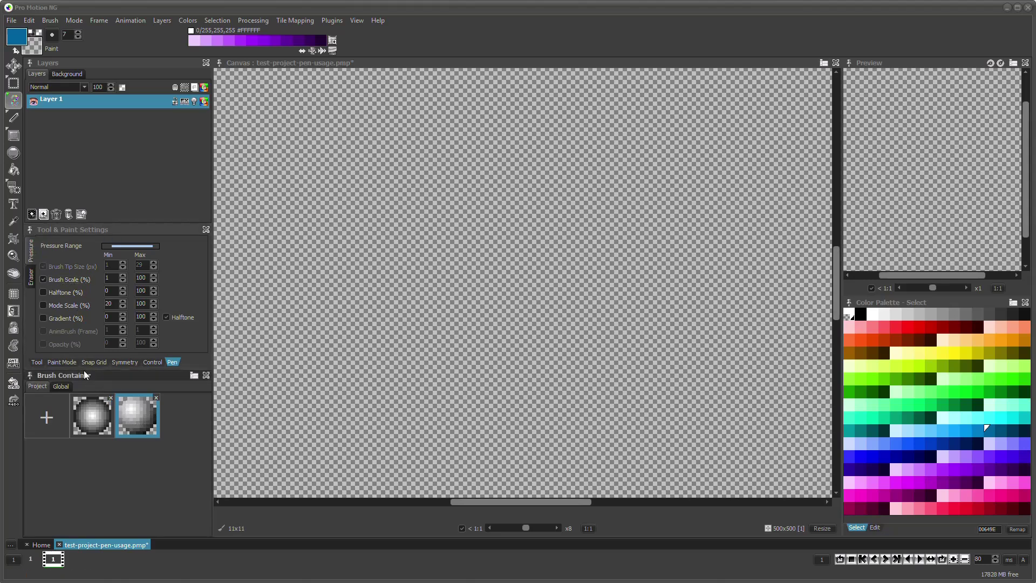
pyautogui.click(36, 362)
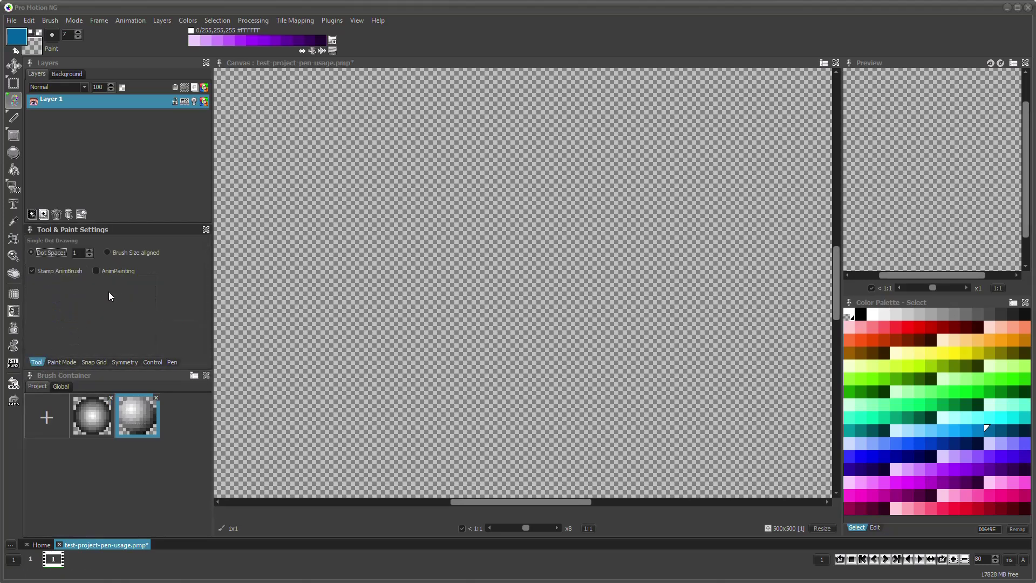
pyautogui.click(81, 253)
pyautogui.moveTo(79, 269); pyautogui.dragTo(88, 270)
pyautogui.click(172, 362)
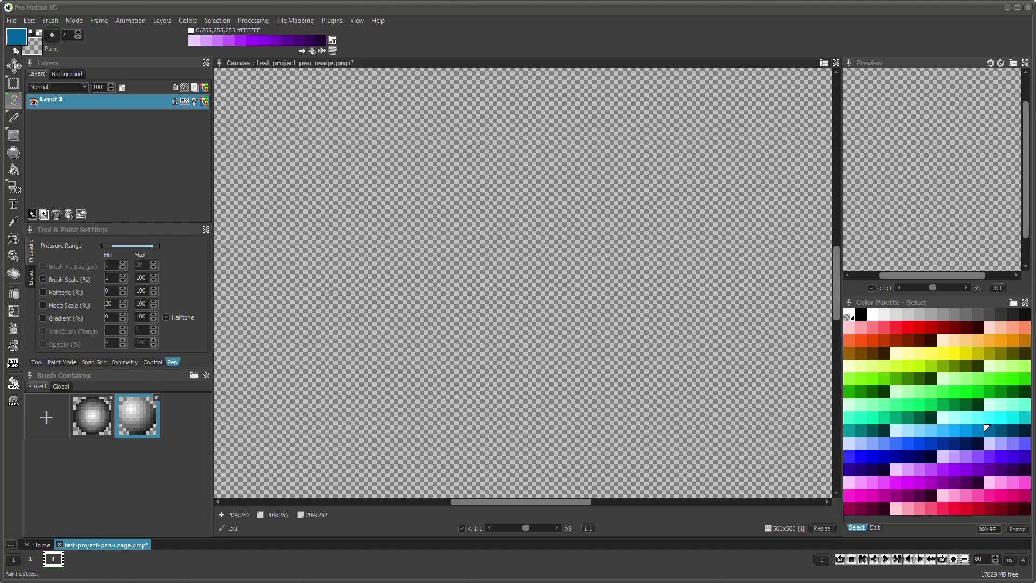
pyautogui.moveTo(345, 264)
pyautogui.mouseDown()
pyautogui.moveTo(410, 253)
pyautogui.moveTo(496, 274)
pyautogui.moveTo(505, 321)
pyautogui.moveTo(434, 354)
pyautogui.moveTo(433, 401)
pyautogui.moveTo(601, 370)
pyautogui.moveTo(676, 285)
pyautogui.moveTo(607, 225)
pyautogui.moveTo(428, 244)
pyautogui.moveTo(359, 328)
pyautogui.moveTo(574, 321)
pyautogui.moveTo(547, 386)
pyautogui.mouseUp()
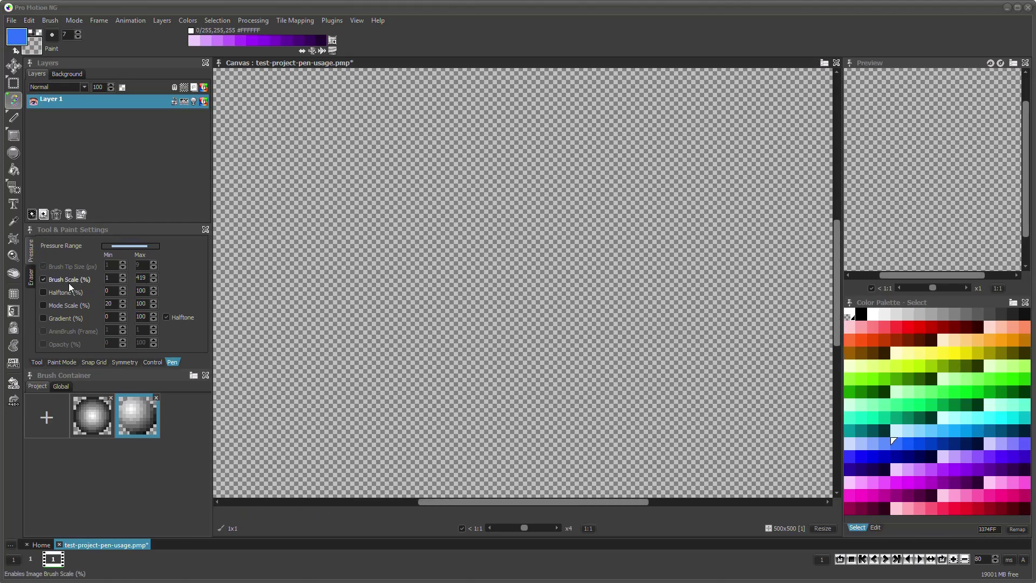
# - Switch the pen pressure control from Brush Scale to Halftone with the round brush and set the secondary colour to black
pyautogui.click(69, 281)
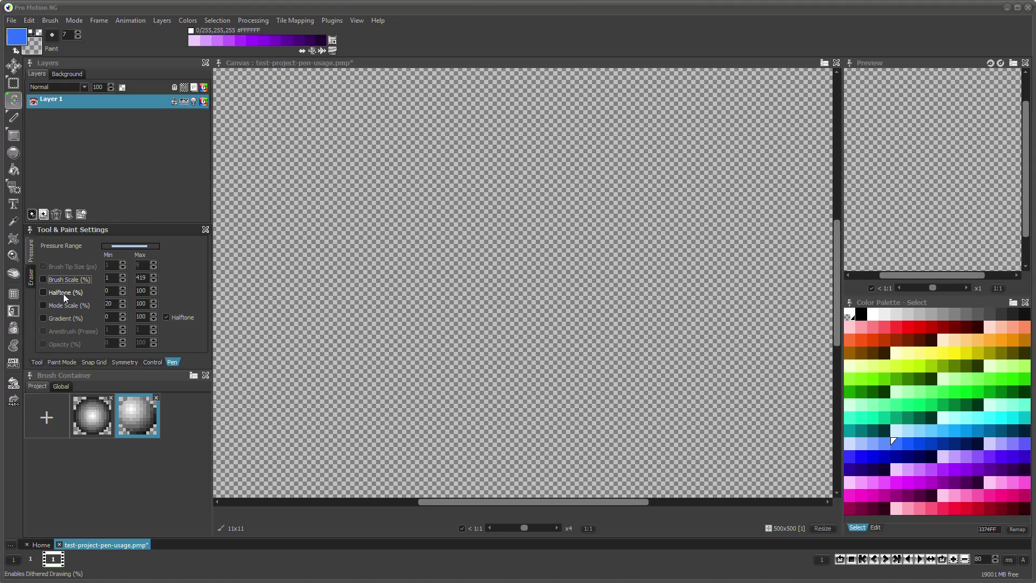
pyautogui.click(52, 36)
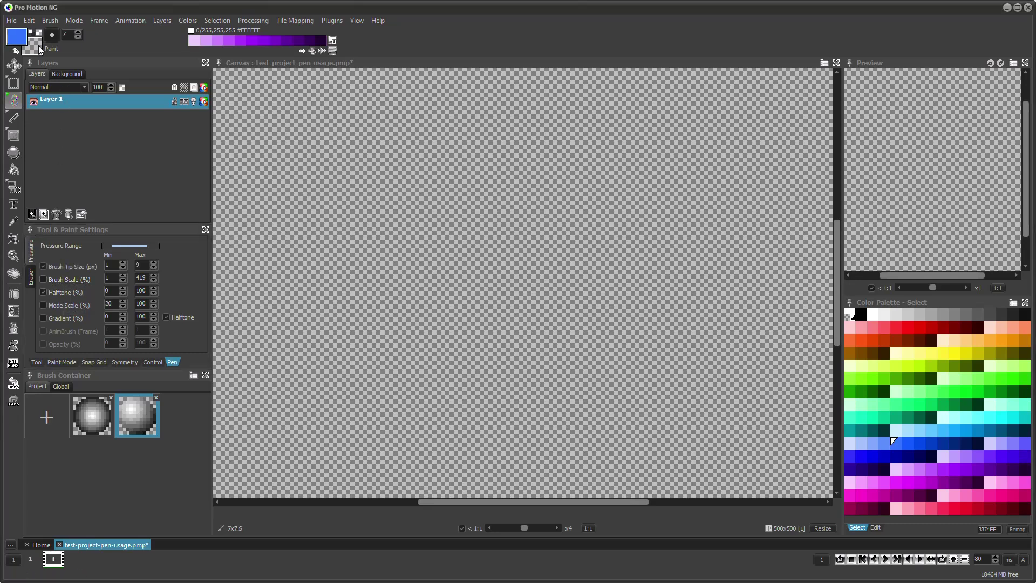
pyautogui.click(39, 49)
pyautogui.click(37, 60)
# - Look through the available halftone patterns and keep ordered dither (Bayer 8x8)
pyautogui.click(69, 362)
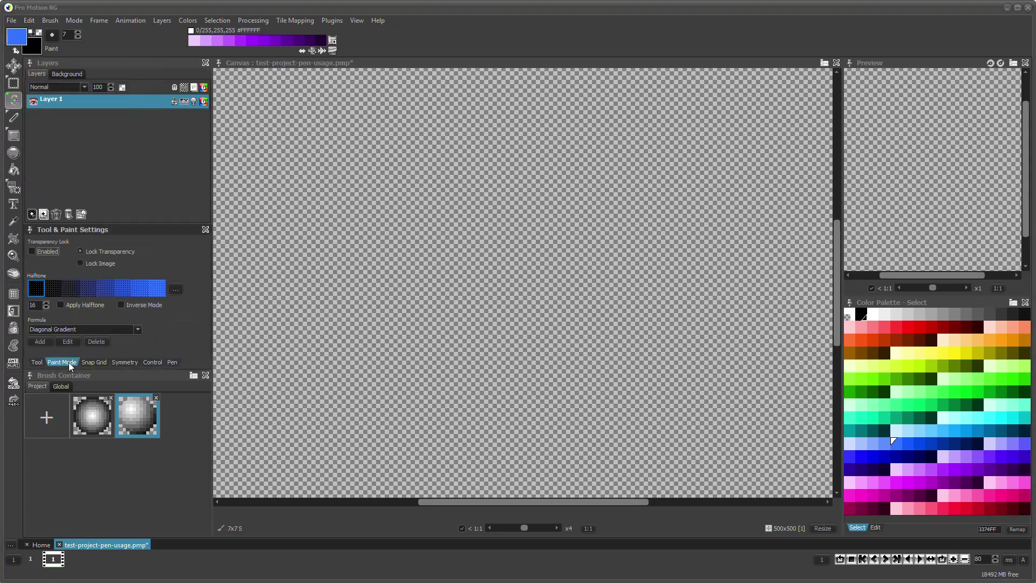
pyautogui.click(176, 289)
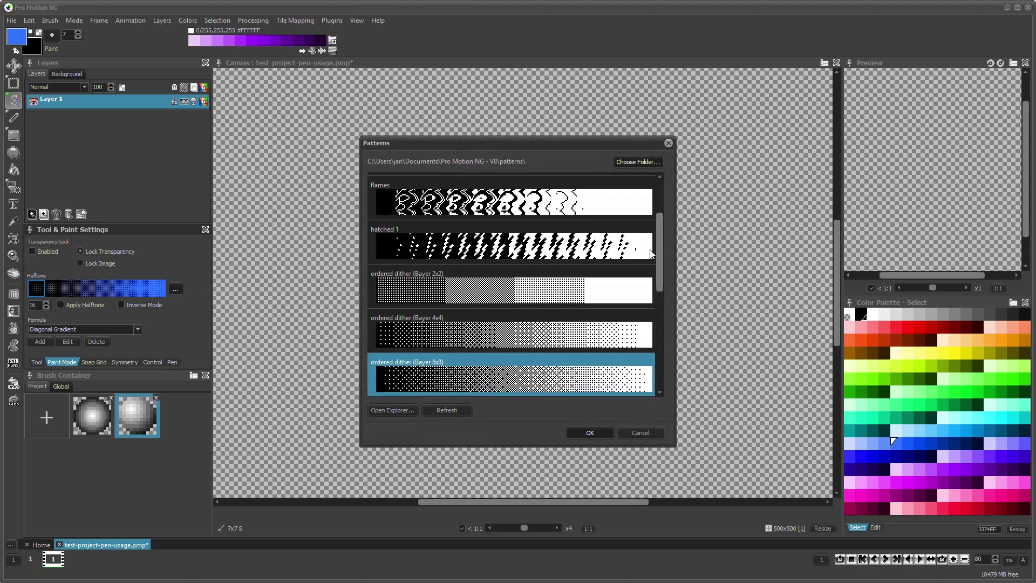
pyautogui.moveTo(659, 242); pyautogui.dragTo(659, 295)
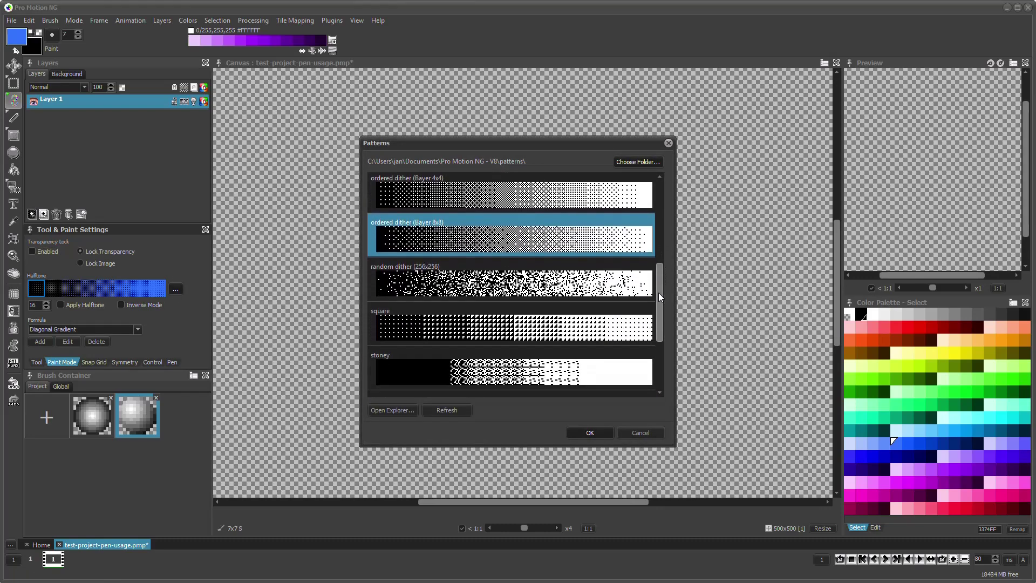
pyautogui.click(604, 433)
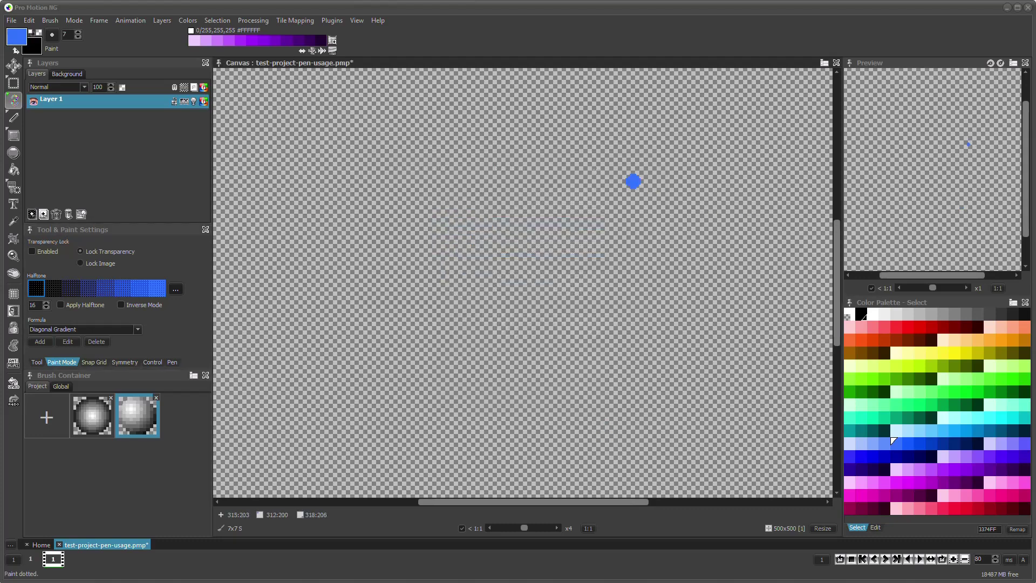
# - Set the canvas background to solid black (000000) and paint a curved blue halftone stroke with the continuous Paint Tool
pyautogui.click(66, 76)
pyautogui.click(43, 100)
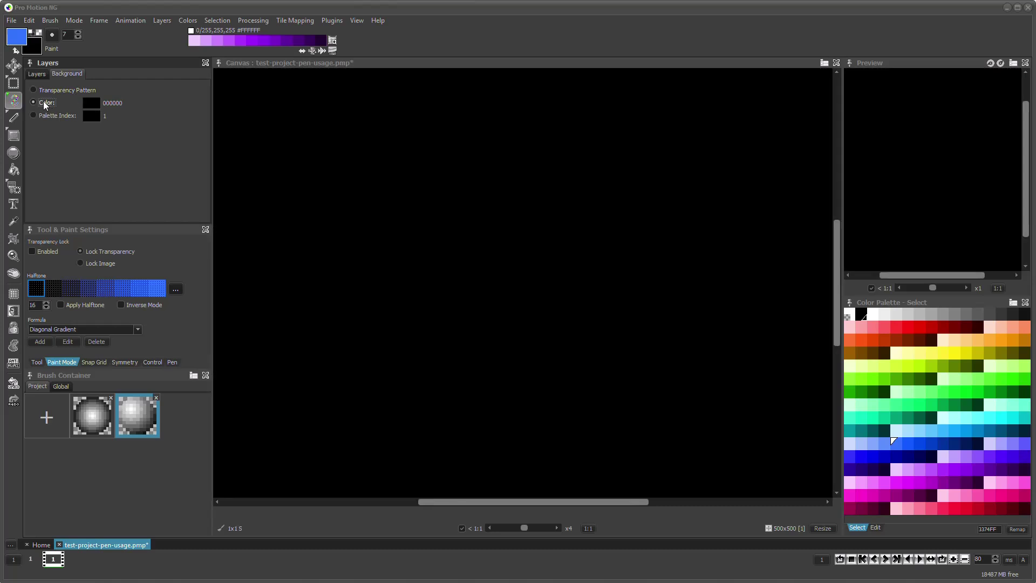
pyautogui.click(40, 75)
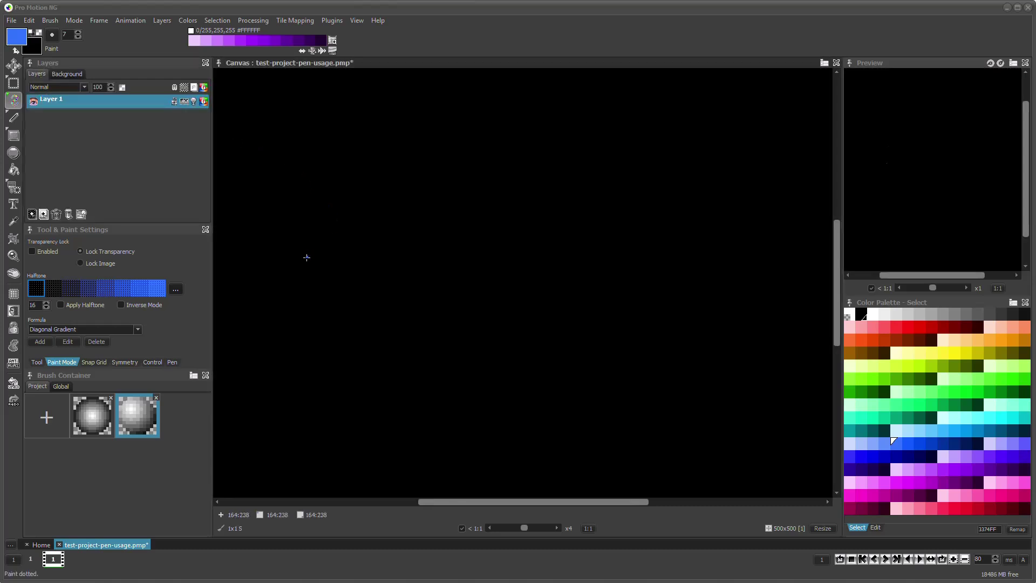
pyautogui.press('d')
pyautogui.moveTo(251, 307)
pyautogui.mouseDown()
pyautogui.moveTo(255, 275)
pyautogui.moveTo(362, 220)
pyautogui.moveTo(484, 260)
pyautogui.moveTo(411, 351)
pyautogui.moveTo(652, 325)
pyautogui.moveTo(718, 206)
pyautogui.moveTo(625, 158)
pyautogui.moveTo(449, 178)
pyautogui.mouseUp()
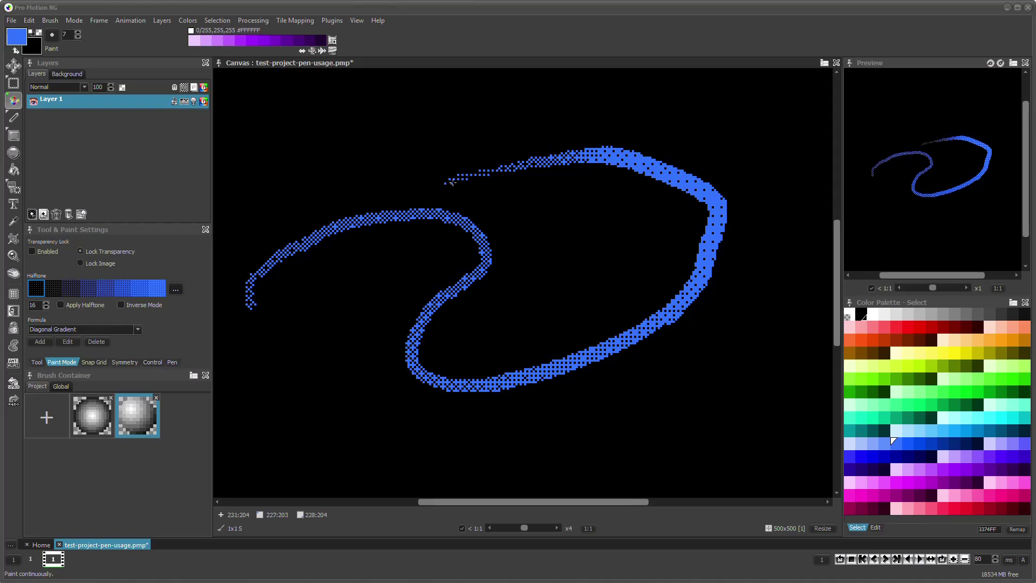
# - Choose a different halftone pattern and paint a wide curved stroke in dark brown (571A00) across the canvas
pyautogui.click(177, 290)
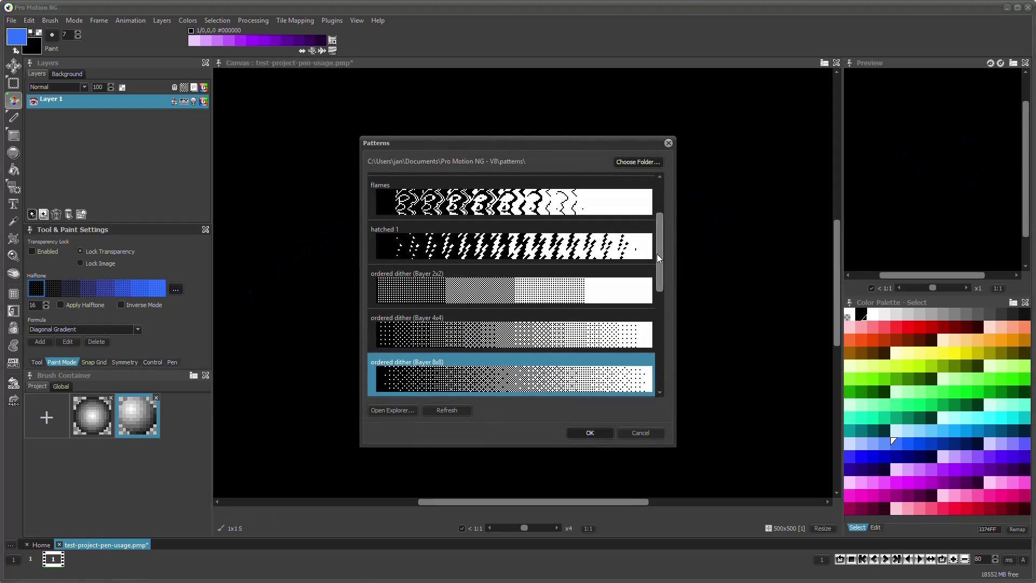
pyautogui.moveTo(656, 254); pyautogui.dragTo(646, 301)
pyautogui.scroll(1, 646, 300)
pyautogui.click(594, 433)
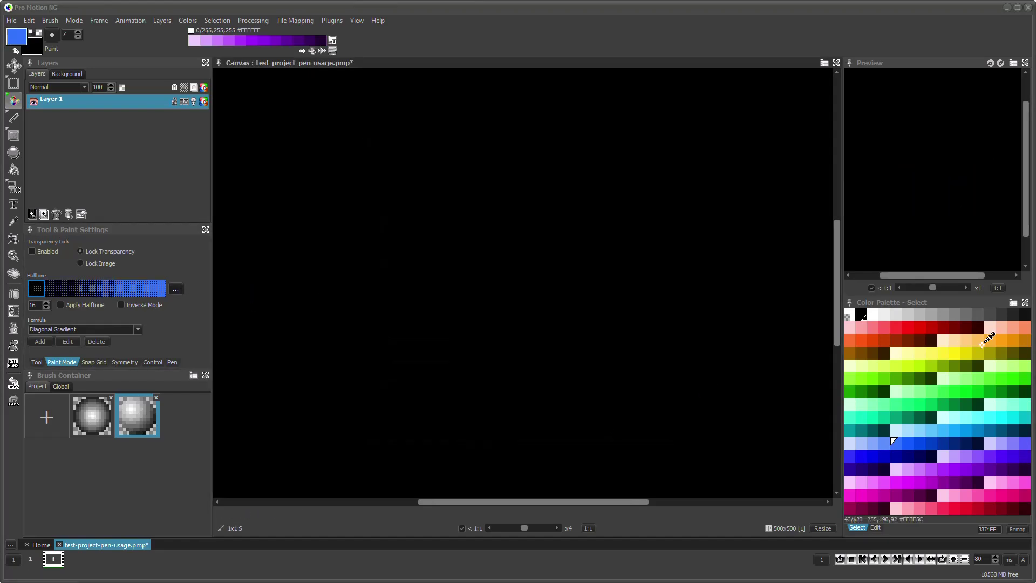
pyautogui.click(917, 340)
pyautogui.moveTo(282, 159)
pyautogui.mouseDown()
pyautogui.moveTo(315, 236)
pyautogui.moveTo(726, 218)
pyautogui.mouseUp()
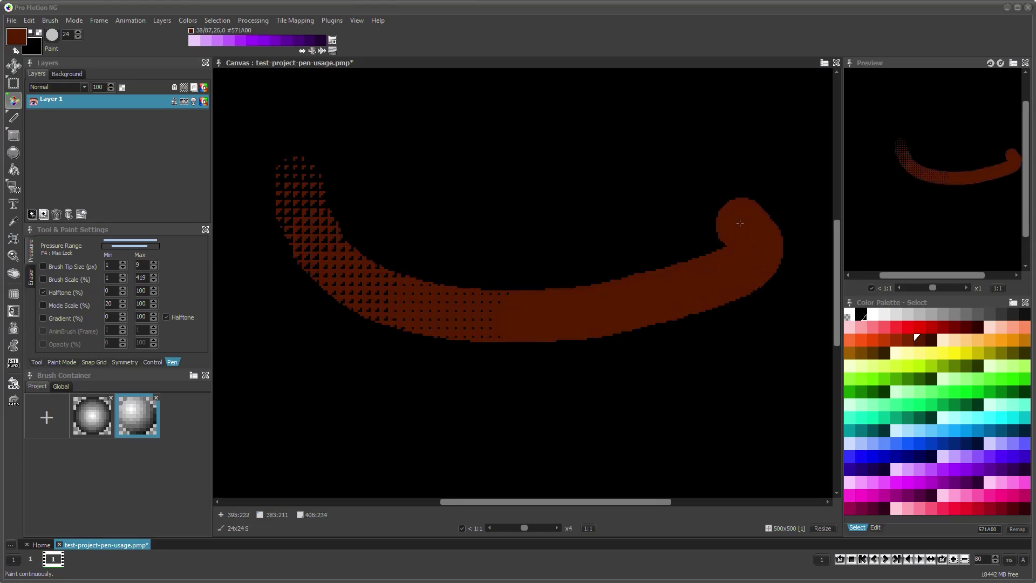
# - Layer orange-red and light salmon (FFA680) halftone strokes over the dark brown curve
pyautogui.click(882, 337)
pyautogui.moveTo(286, 162)
pyautogui.mouseDown()
pyautogui.moveTo(318, 232)
pyautogui.moveTo(412, 288)
pyautogui.moveTo(730, 283)
pyautogui.mouseUp()
pyautogui.moveTo(404, 303)
pyautogui.mouseDown()
pyautogui.moveTo(614, 303)
pyautogui.moveTo(432, 299)
pyautogui.moveTo(380, 277)
pyautogui.mouseUp()
pyautogui.click(1011, 326)
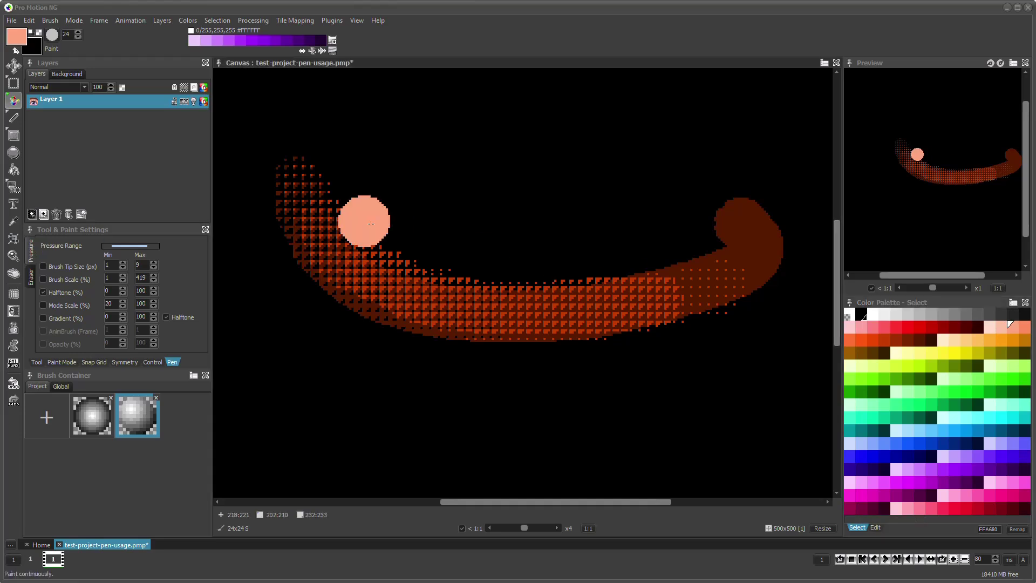
pyautogui.moveTo(365, 220)
pyautogui.mouseDown()
pyautogui.moveTo(352, 249)
pyautogui.moveTo(496, 301)
pyautogui.moveTo(636, 289)
pyautogui.mouseUp()
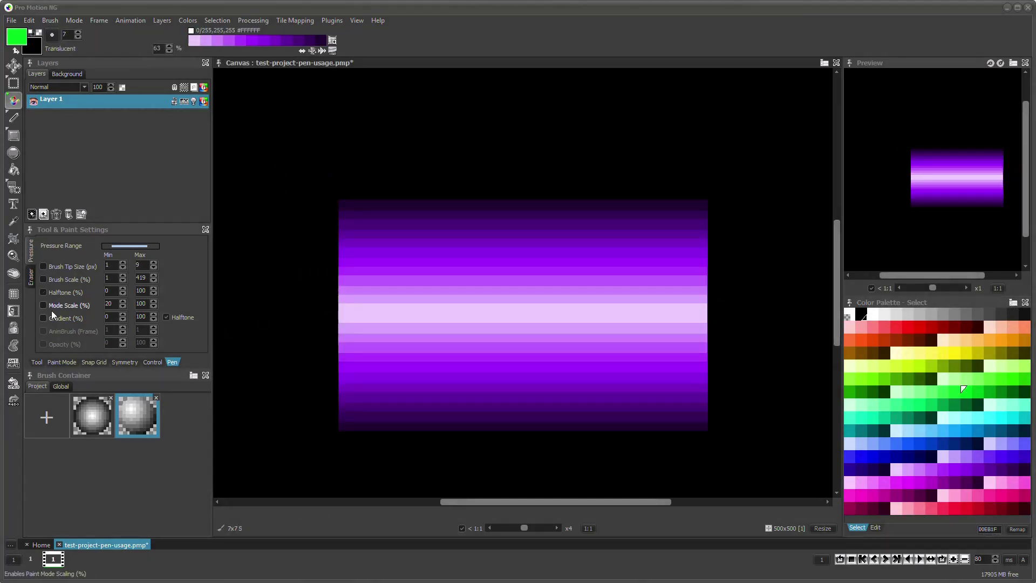
# - Enable pressure-controlled Mode Scale and paint an arc over the purple gradient in Inc/Dec Hue mode
pyautogui.click(63, 305)
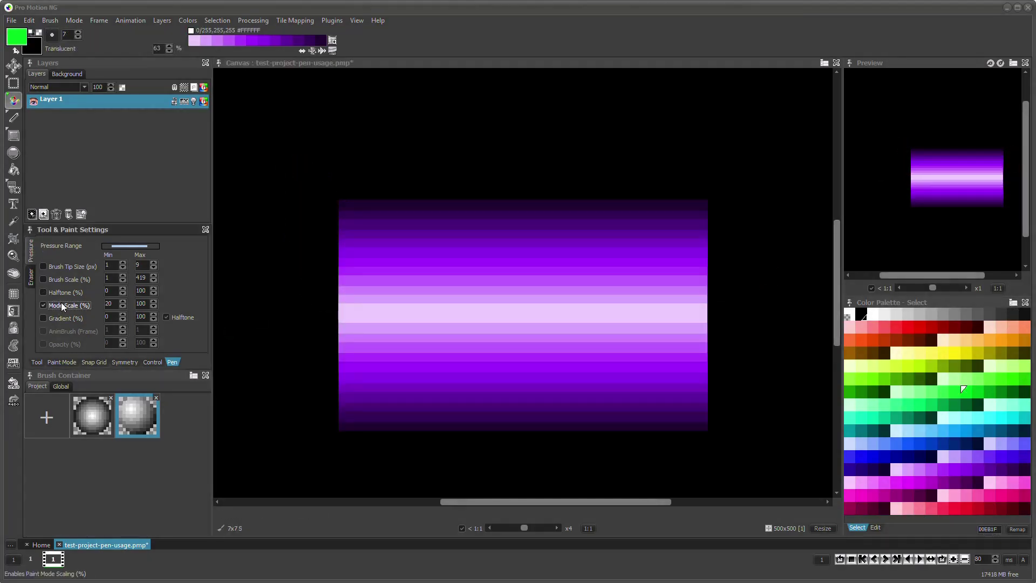
pyautogui.click(74, 21)
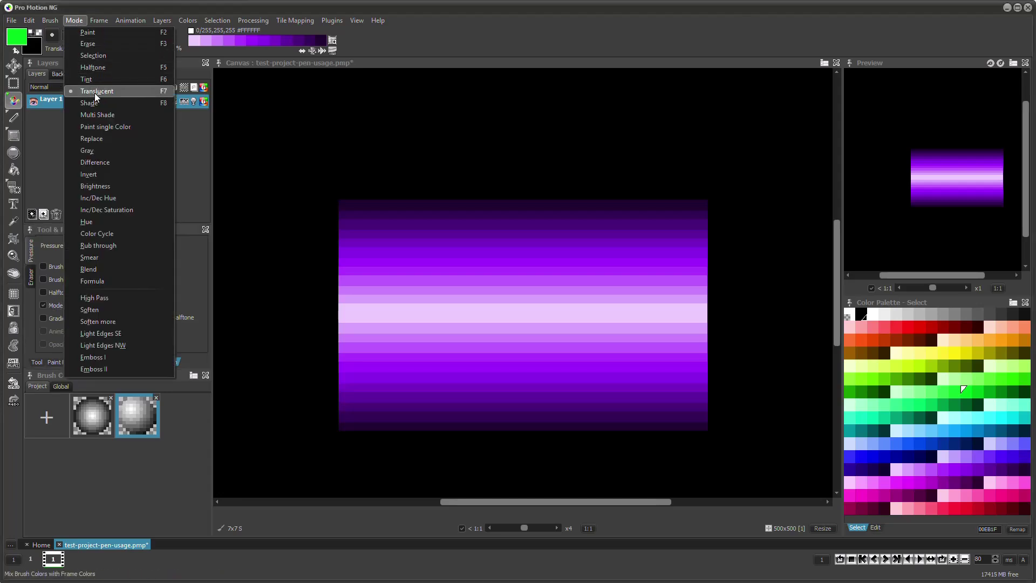
pyautogui.click(97, 198)
pyautogui.moveTo(374, 318)
pyautogui.mouseDown()
pyautogui.moveTo(398, 287)
pyautogui.moveTo(485, 254)
pyautogui.moveTo(582, 258)
pyautogui.moveTo(652, 308)
pyautogui.mouseUp()
# - Switch the paint mode to Brightness and paint a curved stroke across the upper part of the purple gradient
pyautogui.click(74, 20)
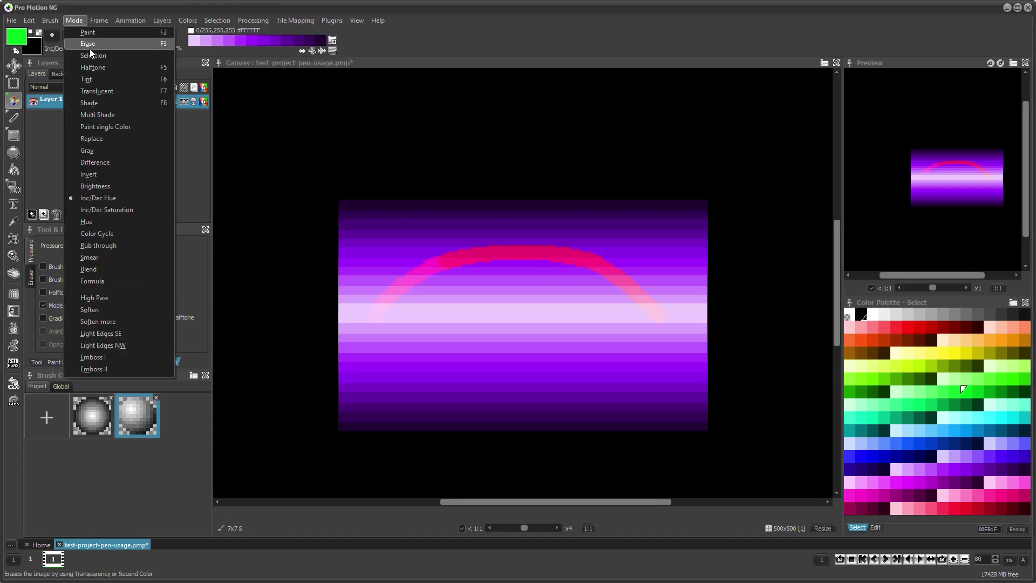
pyautogui.click(95, 185)
pyautogui.moveTo(359, 224); pyautogui.dragTo(617, 231)
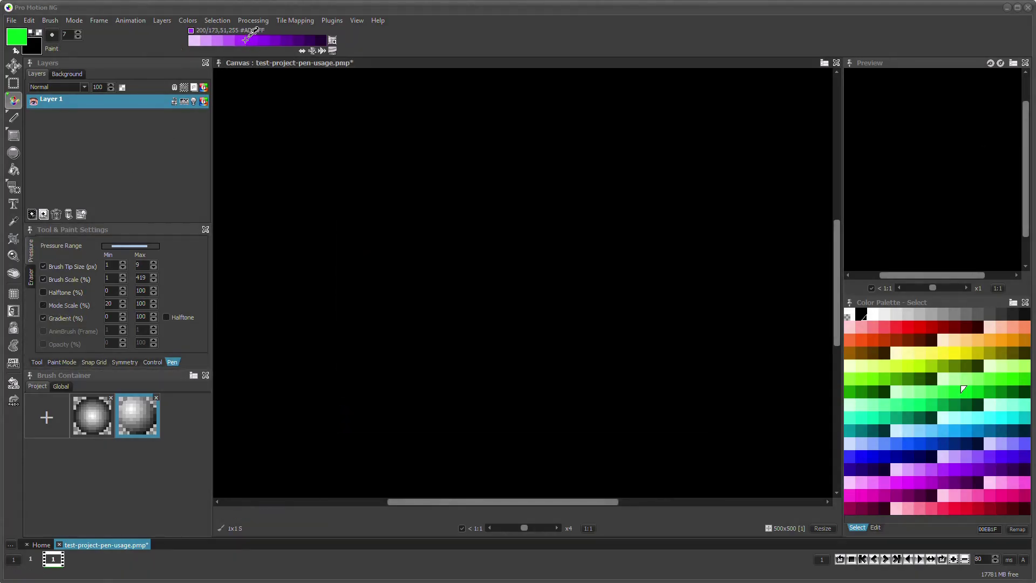
# - Paint sample strokes with the pressure-controlled purple gradient across the black canvas and clear them
pyautogui.click(273, 116)
pyautogui.moveTo(274, 365)
pyautogui.mouseDown()
pyautogui.moveTo(319, 286)
pyautogui.moveTo(591, 217)
pyautogui.moveTo(539, 323)
pyautogui.moveTo(462, 418)
pyautogui.moveTo(669, 363)
pyautogui.mouseUp()
pyautogui.moveTo(313, 330)
pyautogui.mouseDown()
pyautogui.moveTo(682, 202)
pyautogui.moveTo(467, 327)
pyautogui.moveTo(573, 383)
pyautogui.moveTo(724, 355)
pyautogui.moveTo(767, 204)
pyautogui.mouseUp()
pyautogui.press('Delete')
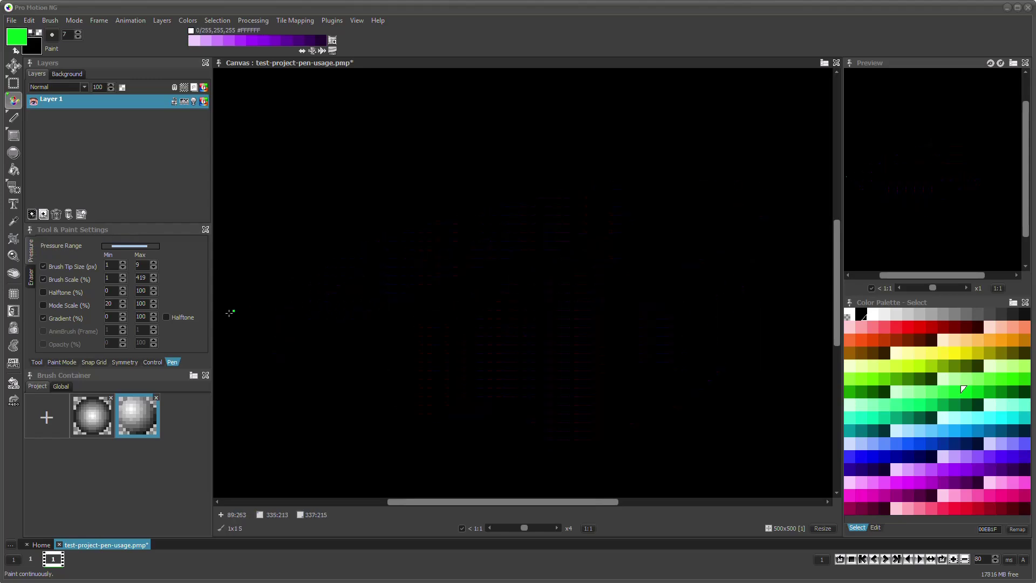
# - Enable Halftone for the pressure-controlled Gradient, paint a long curved purple stroke and clear the canvas
pyautogui.click(181, 318)
pyautogui.moveTo(245, 323)
pyautogui.mouseDown()
pyautogui.moveTo(394, 233)
pyautogui.moveTo(508, 330)
pyautogui.moveTo(294, 419)
pyautogui.mouseUp()
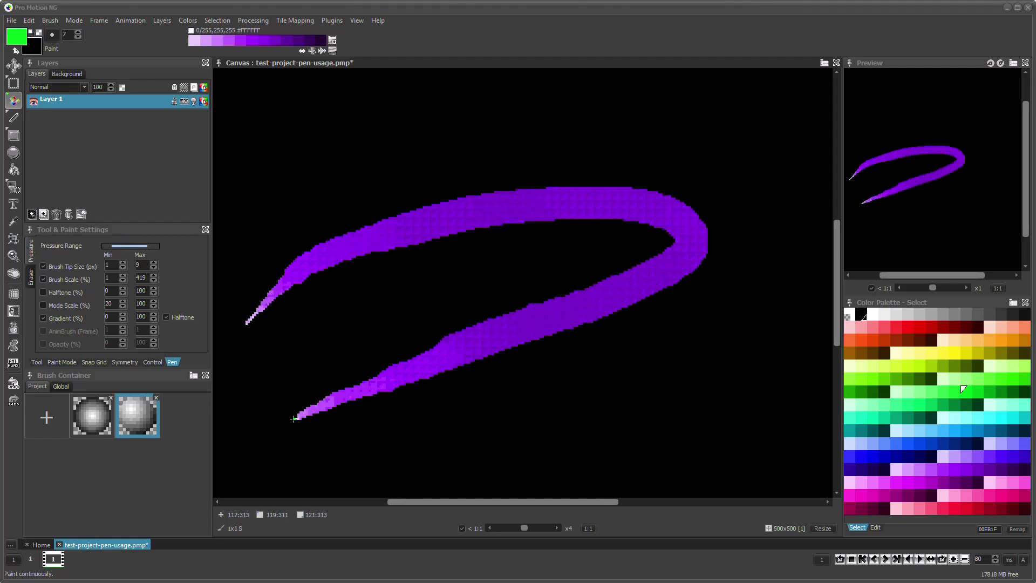
pyautogui.press('Delete')
# - Choose the ordered dither (Bayer 8x8) halftone pattern and paint a curved purple gradient stroke with it
pyautogui.click(73, 362)
pyautogui.click(174, 290)
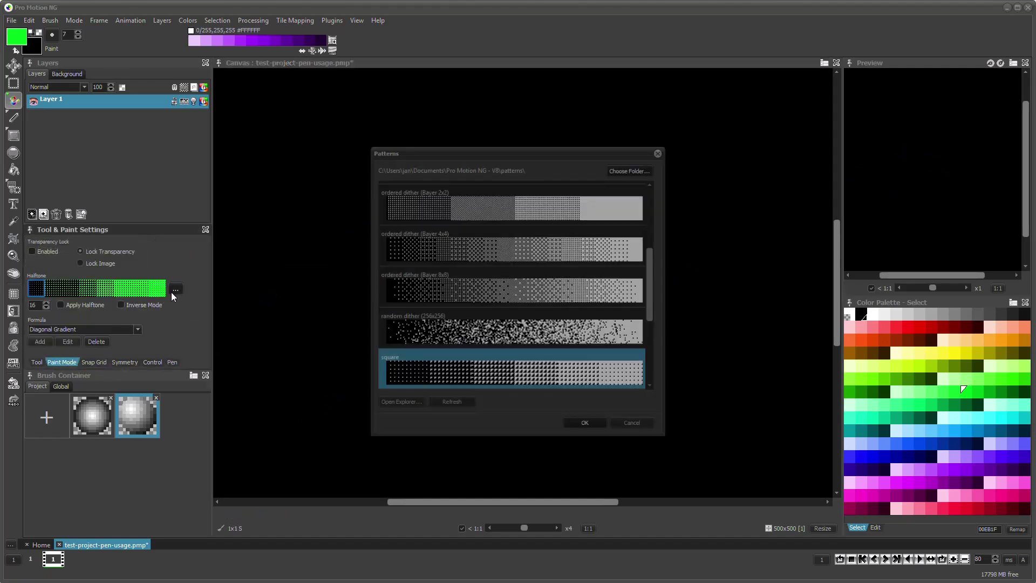
pyautogui.click(455, 293)
pyautogui.click(589, 434)
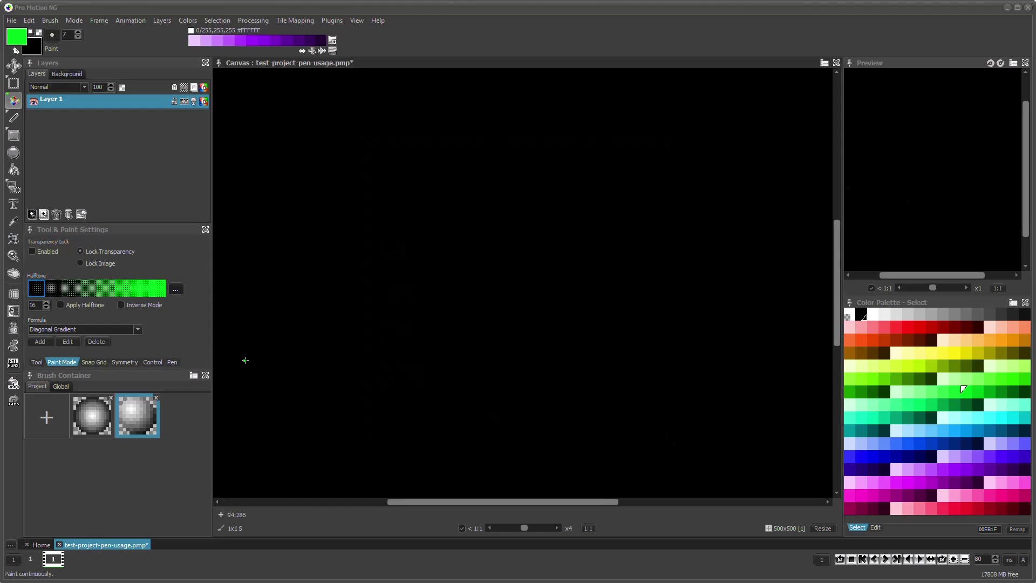
pyautogui.moveTo(251, 359)
pyautogui.mouseDown()
pyautogui.moveTo(442, 236)
pyautogui.moveTo(501, 305)
pyautogui.moveTo(653, 324)
pyautogui.moveTo(663, 370)
pyautogui.moveTo(586, 421)
pyautogui.mouseUp()
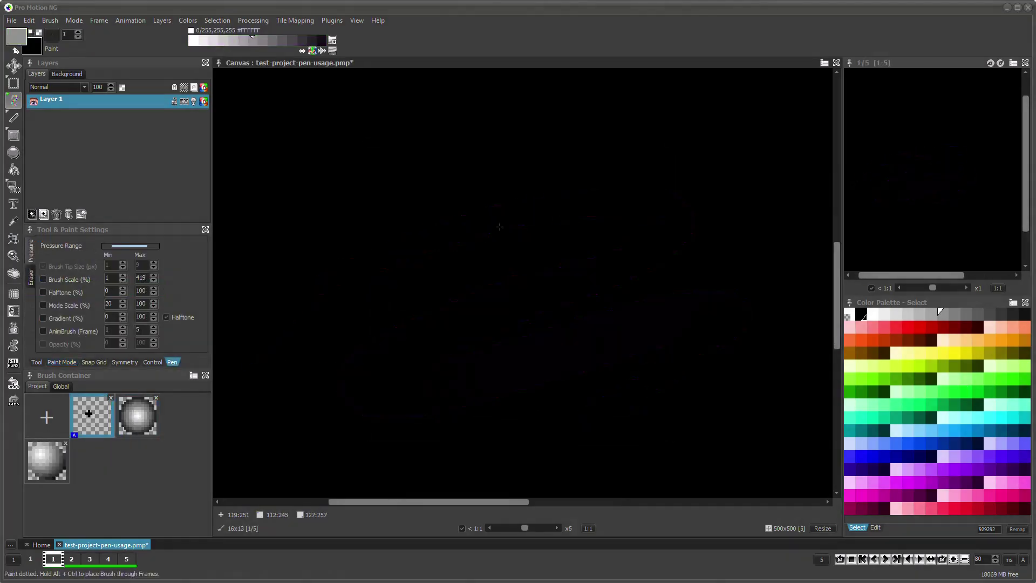
# - Enable pressure-controlled AnimBrush frames and paint dotted trails of stars across the black canvas
pyautogui.click(59, 330)
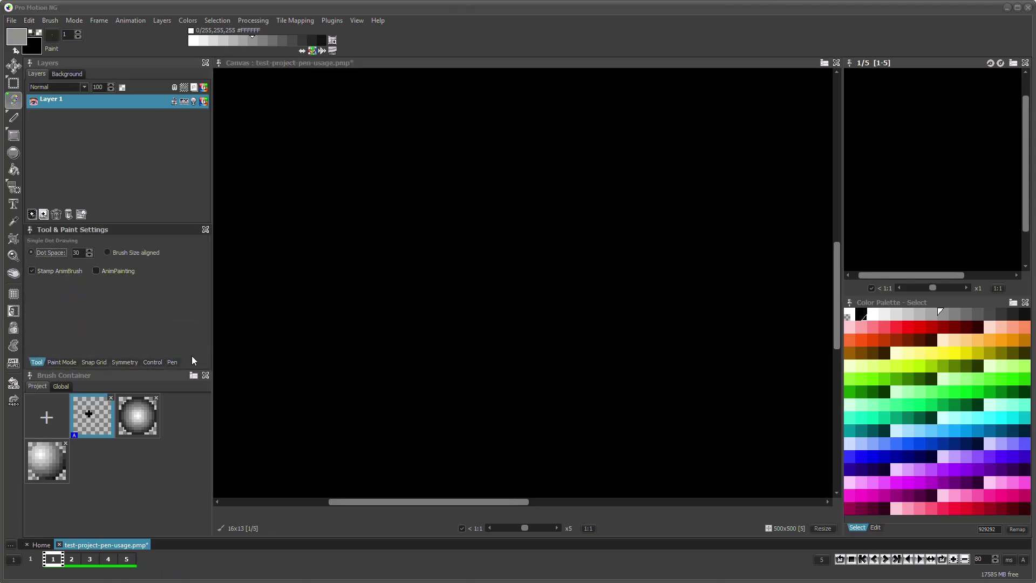
pyautogui.click(171, 362)
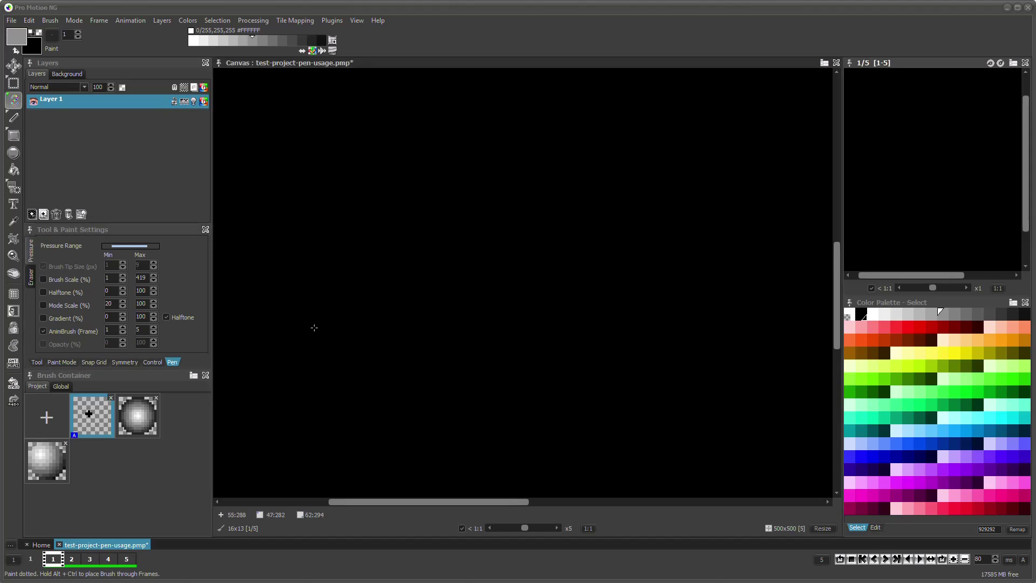
pyautogui.moveTo(312, 280)
pyautogui.mouseDown()
pyautogui.moveTo(519, 230)
pyautogui.moveTo(696, 329)
pyautogui.moveTo(477, 416)
pyautogui.moveTo(350, 401)
pyautogui.mouseUp()
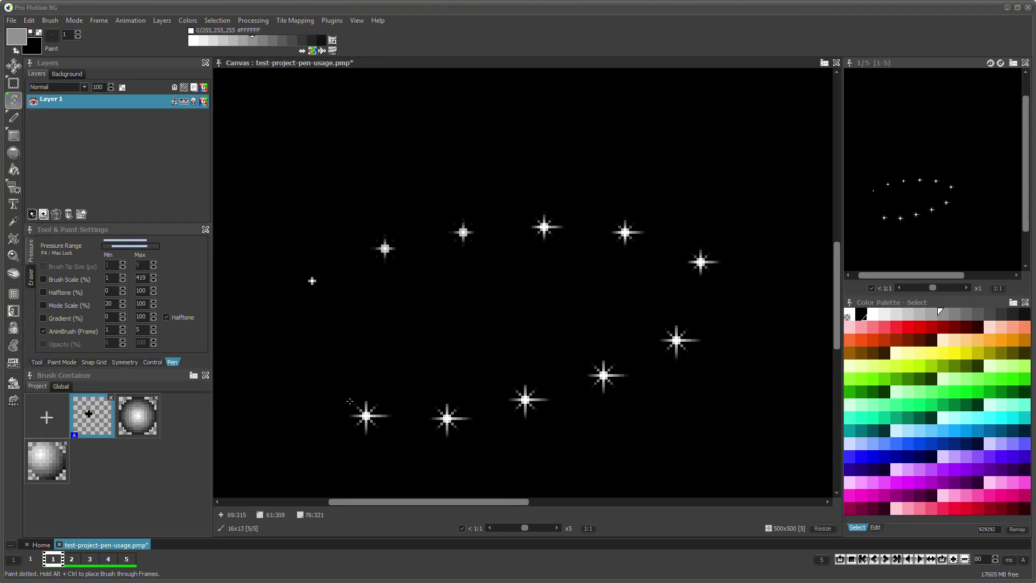
pyautogui.moveTo(370, 350); pyautogui.dragTo(481, 308)
pyautogui.moveTo(604, 291); pyautogui.dragTo(654, 285)
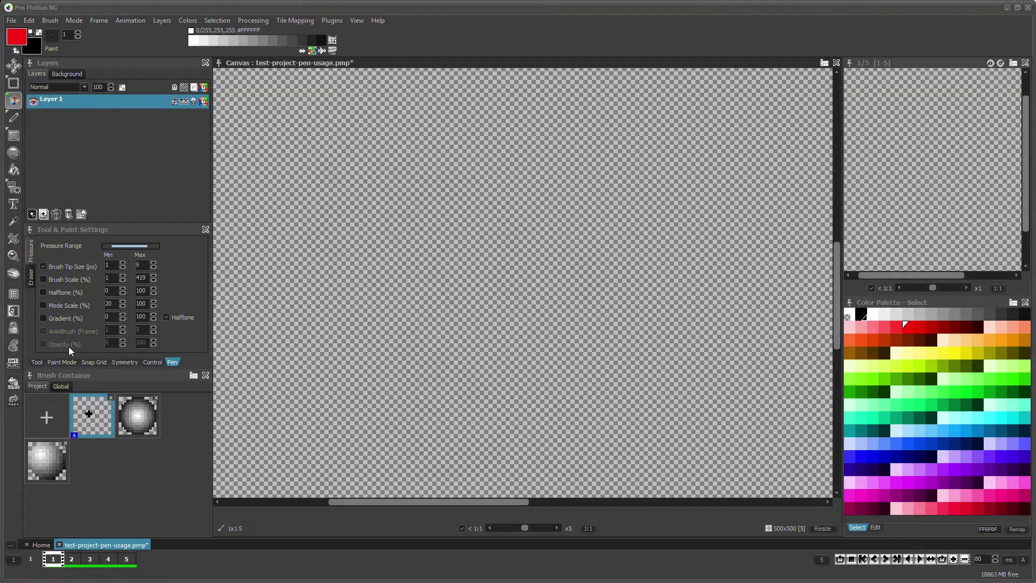
# - Add an alpha channel to Layer 1, enable pressure-controlled Opacity and paint a red stroke on the transparent canvas
pyautogui.click(66, 345)
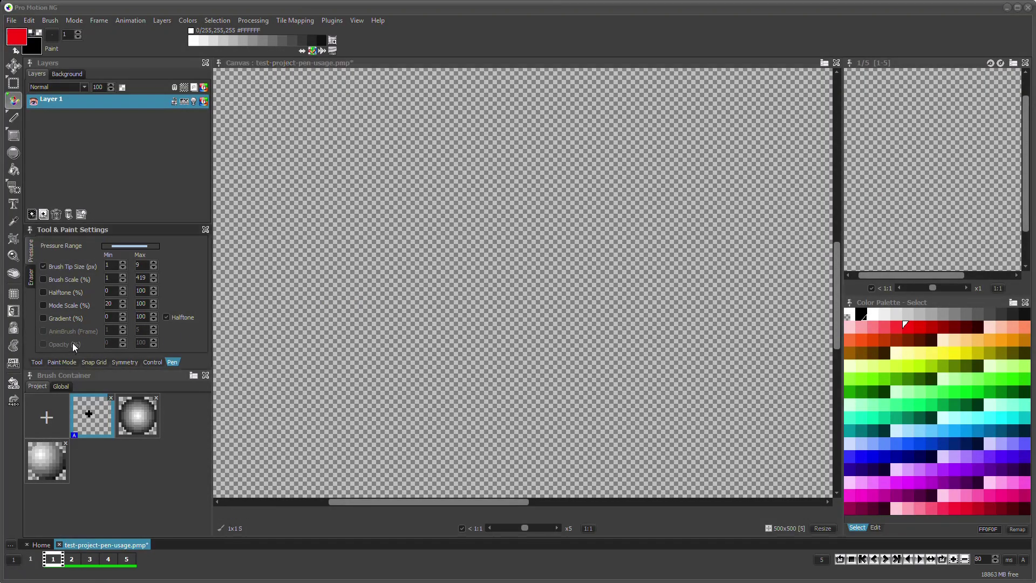
pyautogui.click(175, 88)
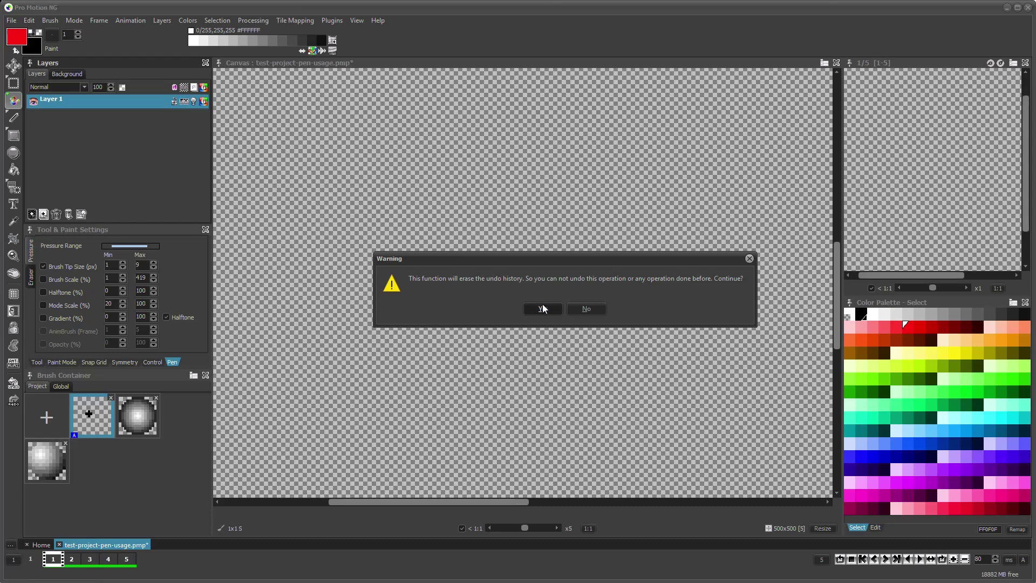
pyautogui.click(533, 306)
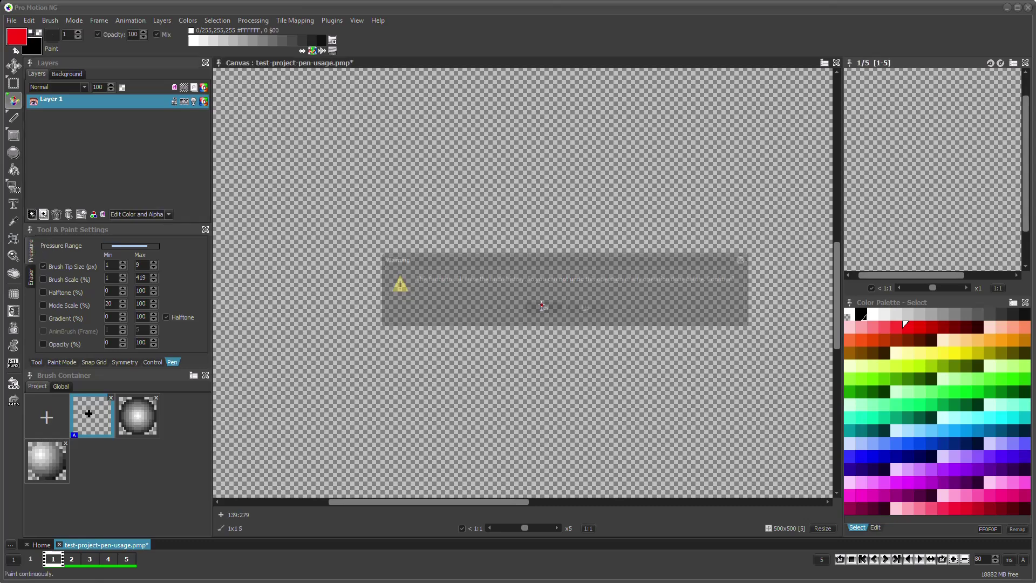
pyautogui.click(60, 343)
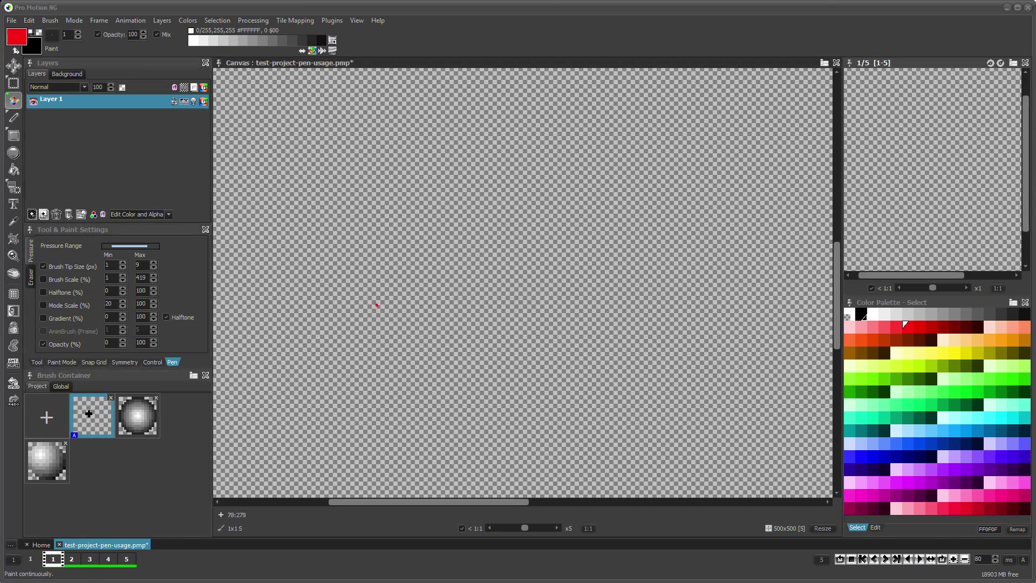
pyautogui.moveTo(322, 319)
pyautogui.mouseDown()
pyautogui.moveTo(414, 271)
pyautogui.moveTo(559, 262)
pyautogui.moveTo(605, 294)
pyautogui.moveTo(613, 345)
pyautogui.moveTo(559, 380)
pyautogui.moveTo(449, 394)
pyautogui.moveTo(282, 365)
pyautogui.mouseUp()
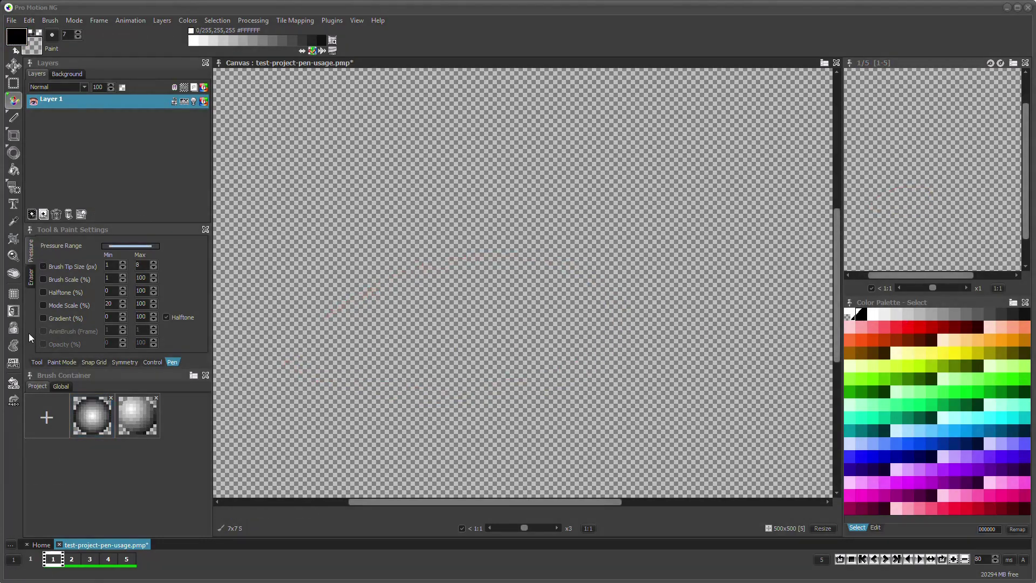
# - Enable pressure-controlled Gradient, paint a grayscale halftone loop on the transparent canvas, undo it and paint another stroke
pyautogui.click(43, 318)
pyautogui.click(338, 264)
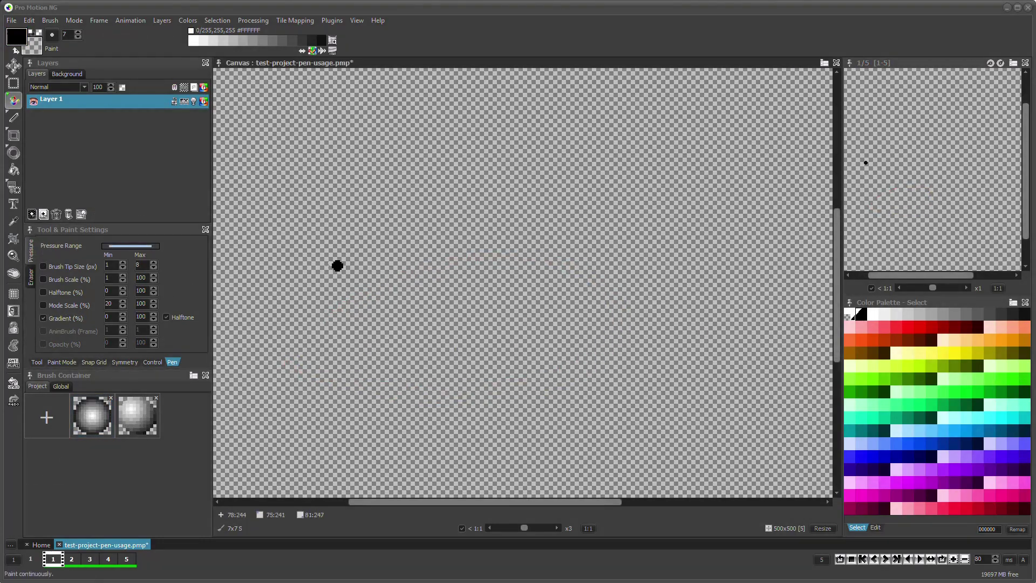
pyautogui.moveTo(318, 301)
pyautogui.mouseDown()
pyautogui.moveTo(329, 280)
pyautogui.moveTo(384, 275)
pyautogui.moveTo(430, 303)
pyautogui.moveTo(413, 340)
pyautogui.moveTo(366, 341)
pyautogui.mouseUp()
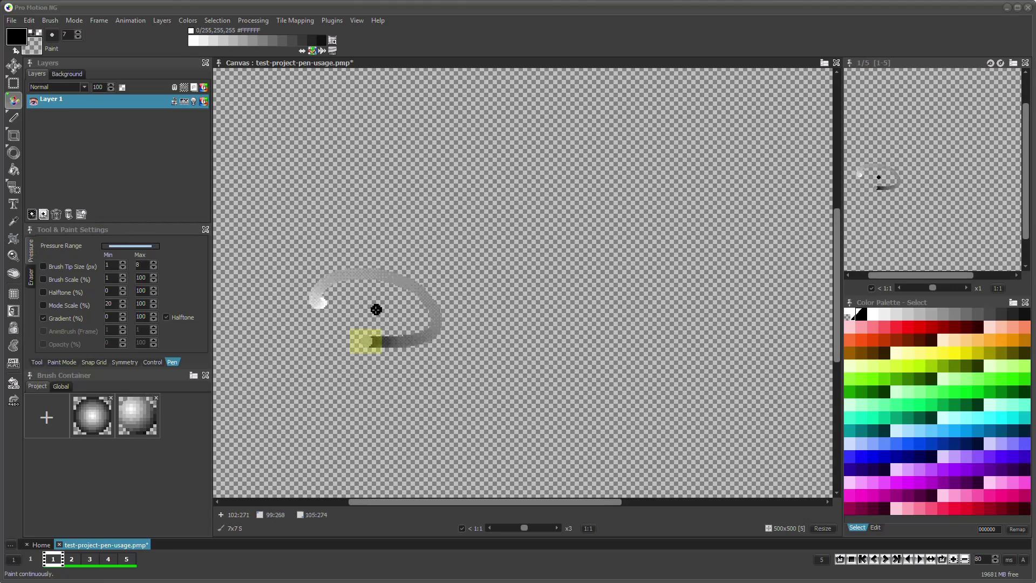
pyautogui.hotkey('ctrl', 'z')
pyautogui.moveTo(268, 347)
pyautogui.mouseDown()
pyautogui.moveTo(317, 309)
pyautogui.moveTo(358, 309)
pyautogui.moveTo(382, 341)
pyautogui.moveTo(325, 377)
pyautogui.mouseUp()
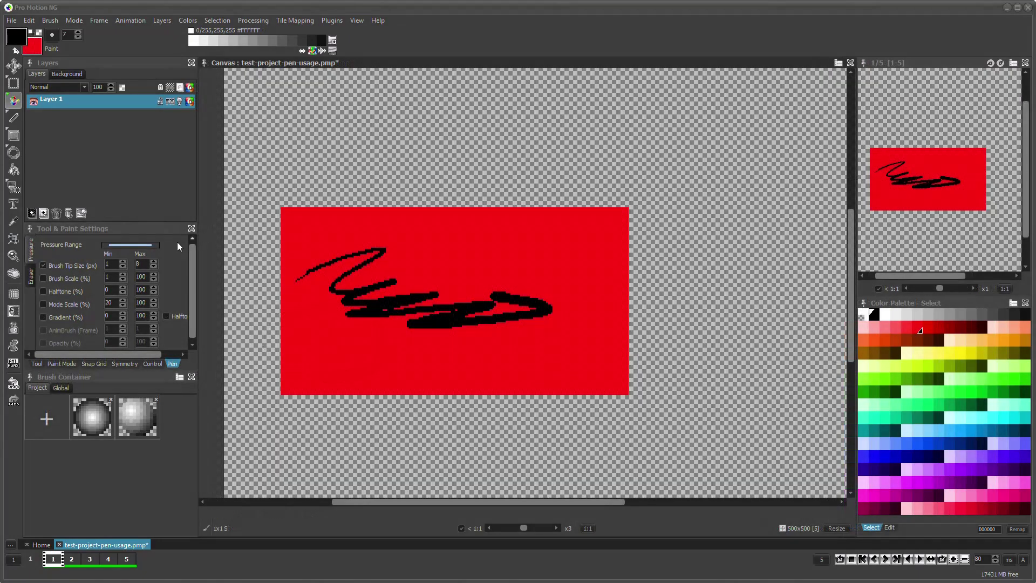
# - Save the project and erase parts of the black scribble using the pen eraser's Second Color Mode action
pyautogui.click(32, 276)
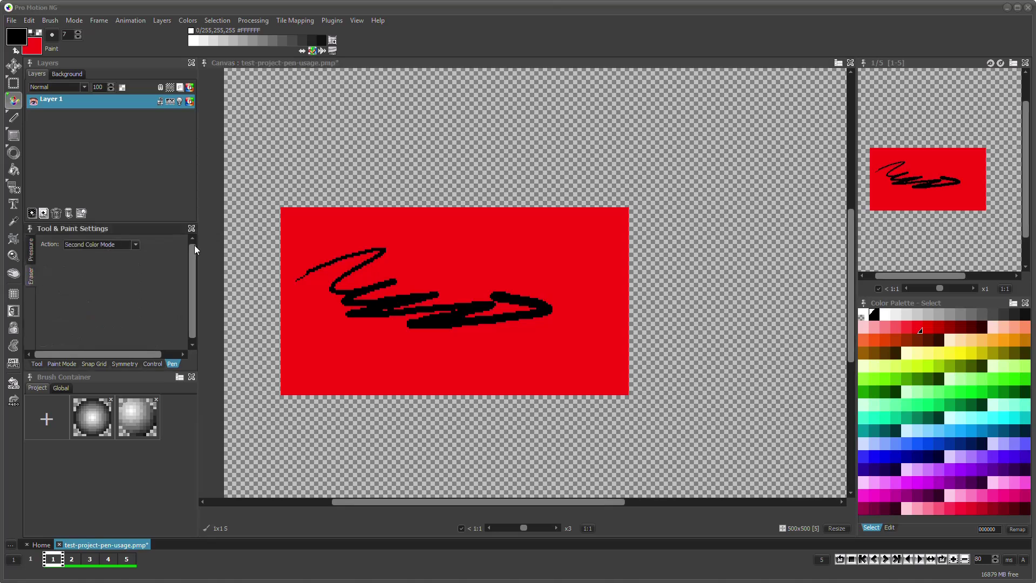
pyautogui.hotkey('ctrl', 's')
pyautogui.moveTo(370, 244); pyautogui.dragTo(358, 253)
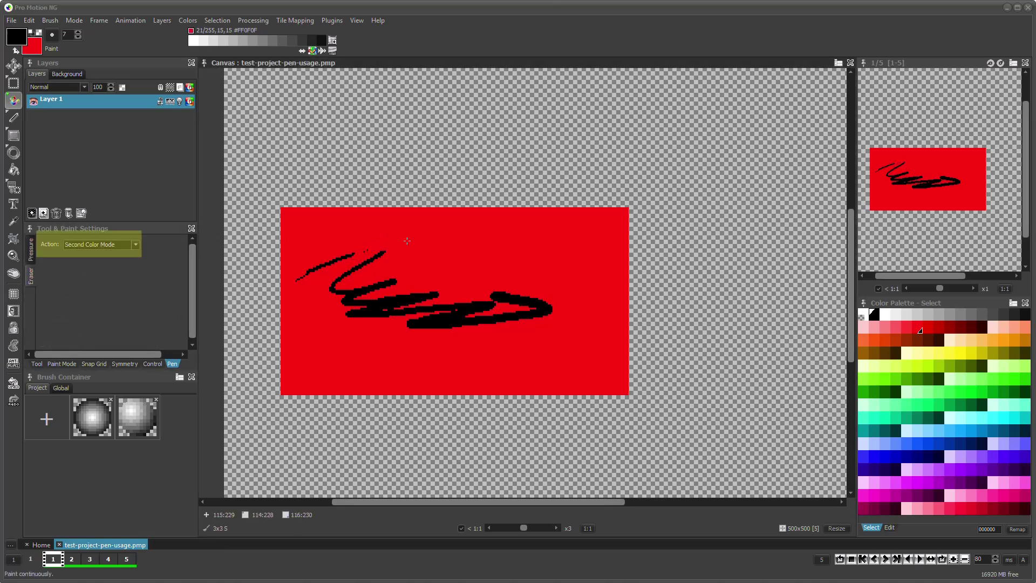
pyautogui.moveTo(406, 289)
pyautogui.mouseDown()
pyautogui.moveTo(388, 309)
pyautogui.moveTo(362, 312)
pyautogui.moveTo(389, 300)
pyautogui.moveTo(353, 314)
pyautogui.mouseUp()
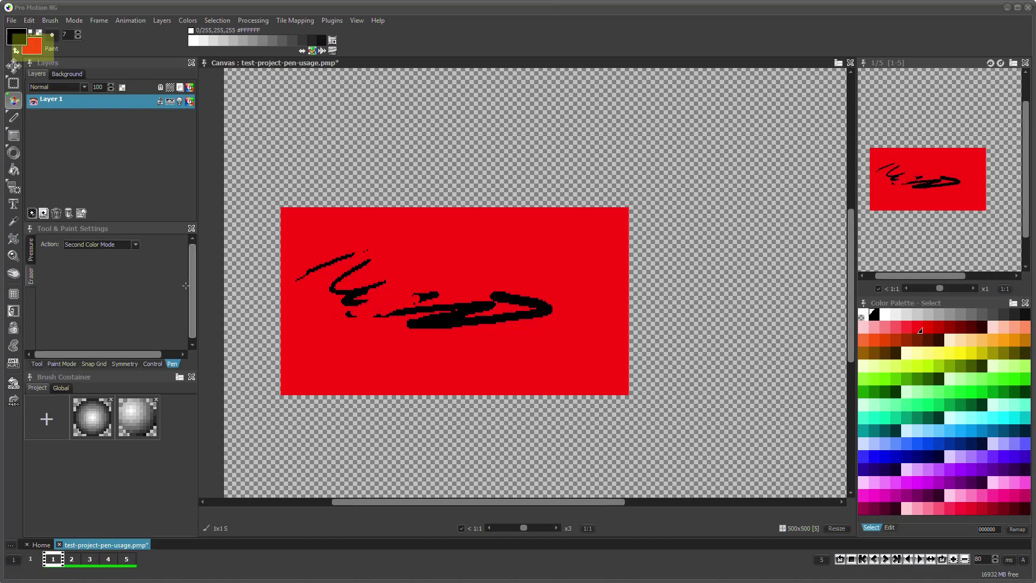
# - Set the pen eraser's action to Erase and rub out the middle of the scribble to transparency
pyautogui.click(104, 246)
pyautogui.click(86, 263)
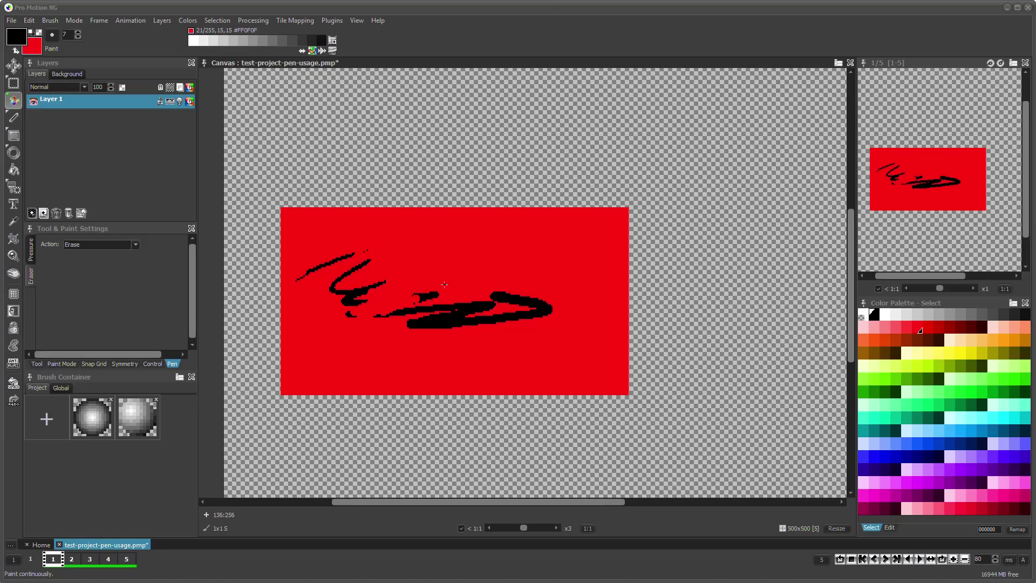
pyautogui.moveTo(445, 285)
pyautogui.mouseDown()
pyautogui.moveTo(396, 299)
pyautogui.moveTo(424, 312)
pyautogui.mouseUp()
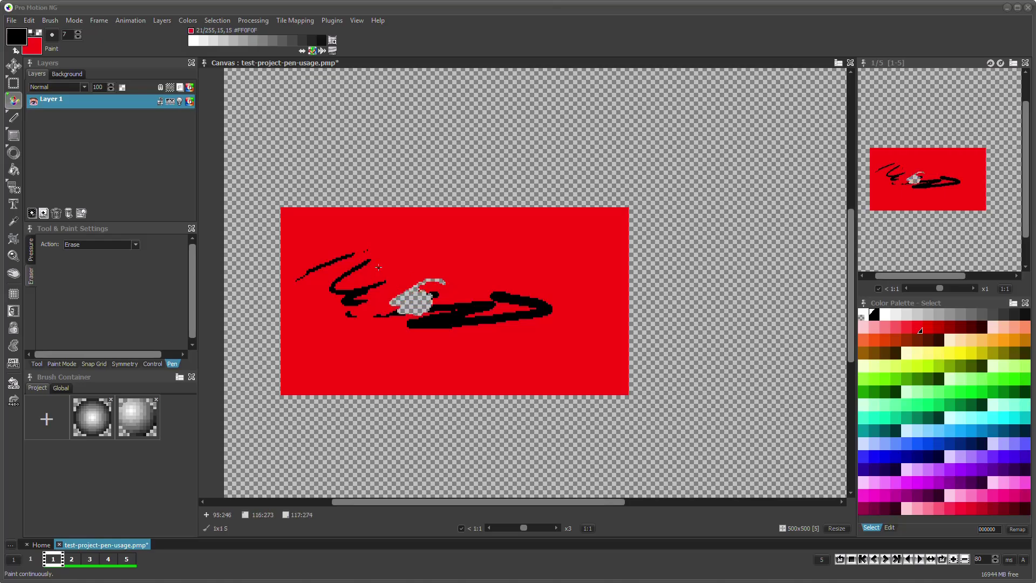
# - Add an alpha channel to Layer 1, set the paint opacity to 50 and erase two diagonal strokes above the scribble
pyautogui.click(163, 89)
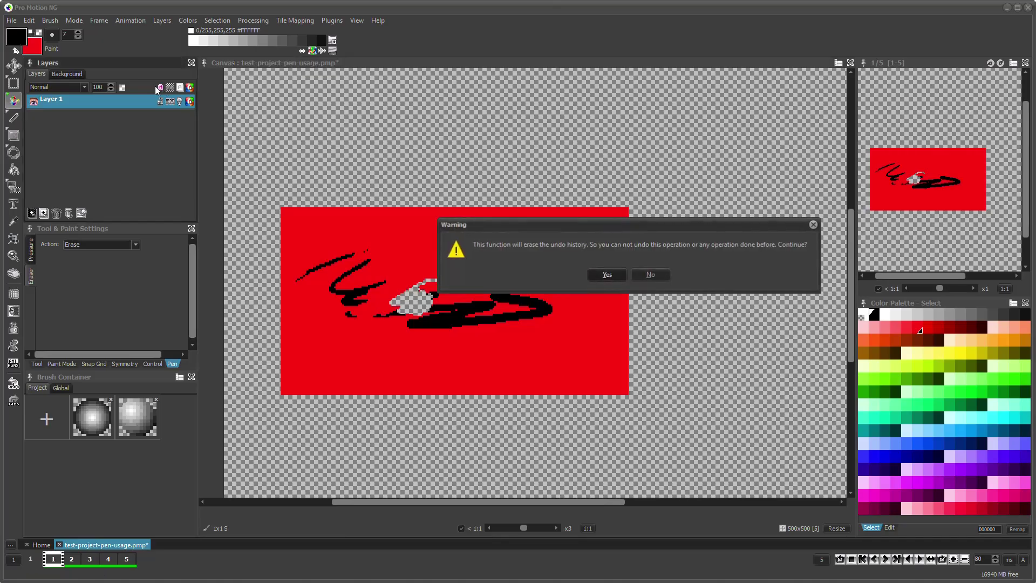
pyautogui.click(607, 276)
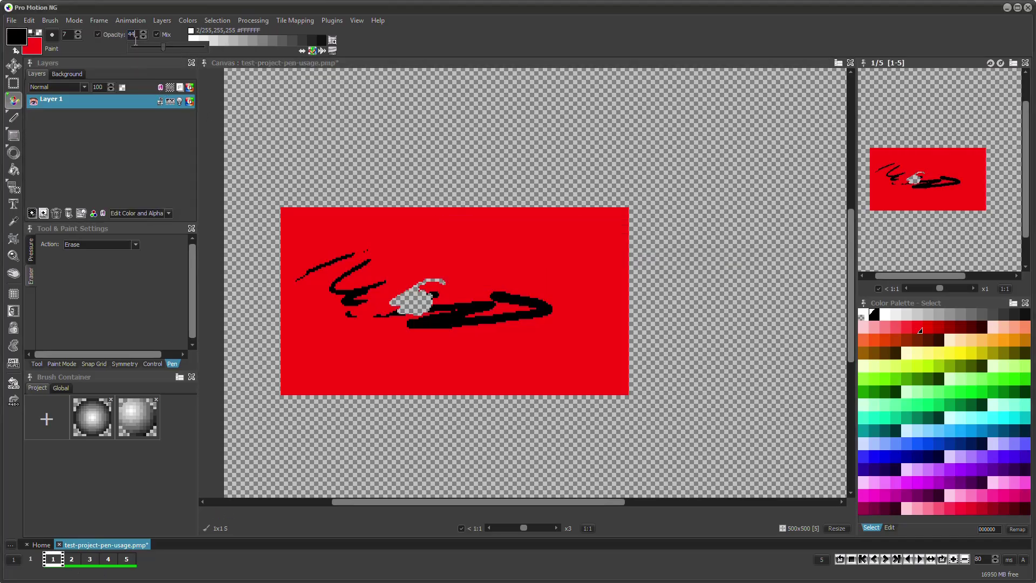
pyautogui.moveTo(163, 47); pyautogui.dragTo(167, 48)
pyautogui.moveTo(452, 238)
pyautogui.mouseDown()
pyautogui.moveTo(400, 266)
pyautogui.moveTo(446, 246)
pyautogui.mouseUp()
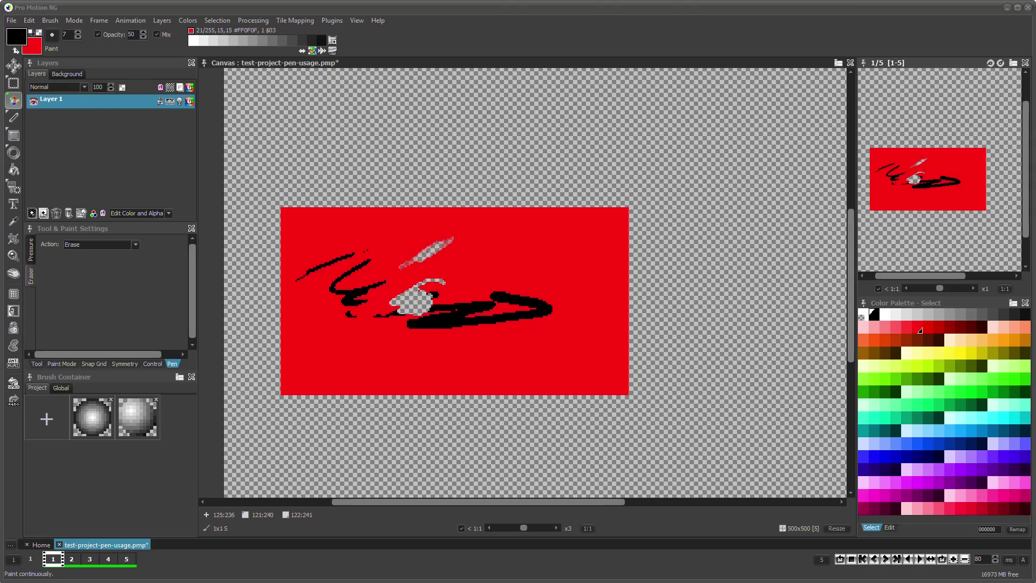
pyautogui.moveTo(484, 247)
pyautogui.mouseDown()
pyautogui.moveTo(448, 270)
pyautogui.moveTo(483, 247)
pyautogui.mouseUp()
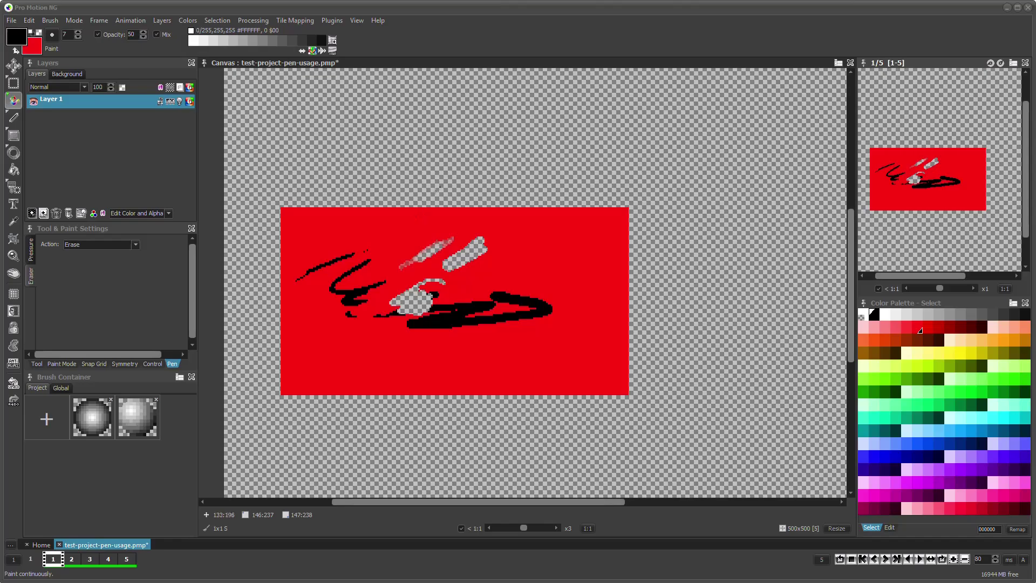